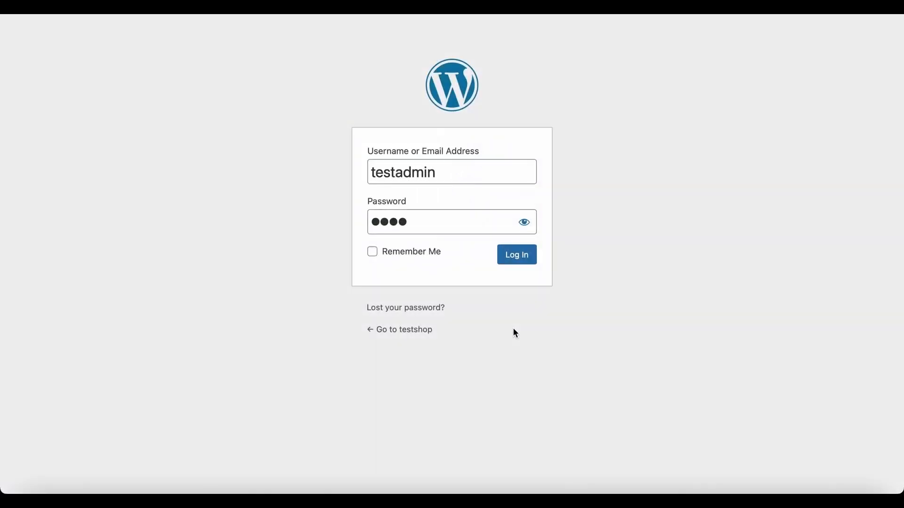
Step: Log in, find 'WooCommerce PDF Invoices, packing slips and credit notes' under Add New Plugins, then install and activate it
left_click(520, 256)
mouse_move(93, 357)
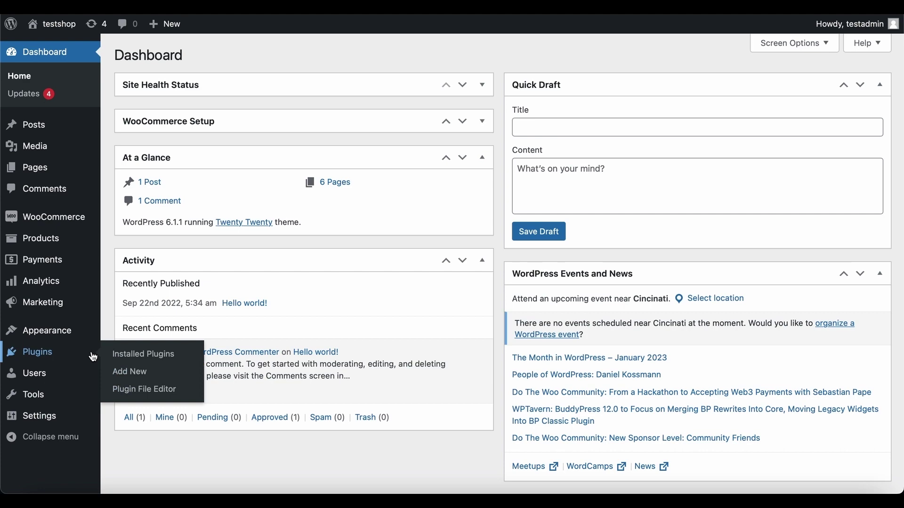
left_click(156, 373)
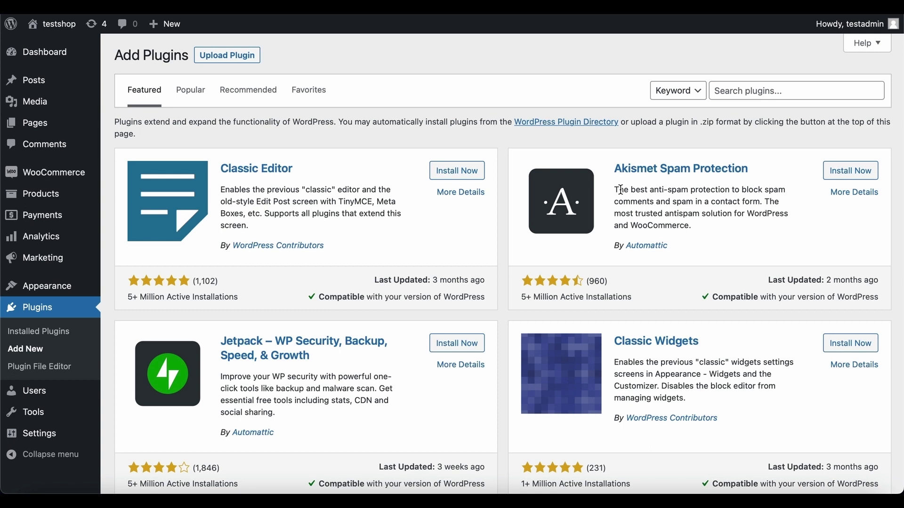
left_click(795, 91)
type("WooCommer")
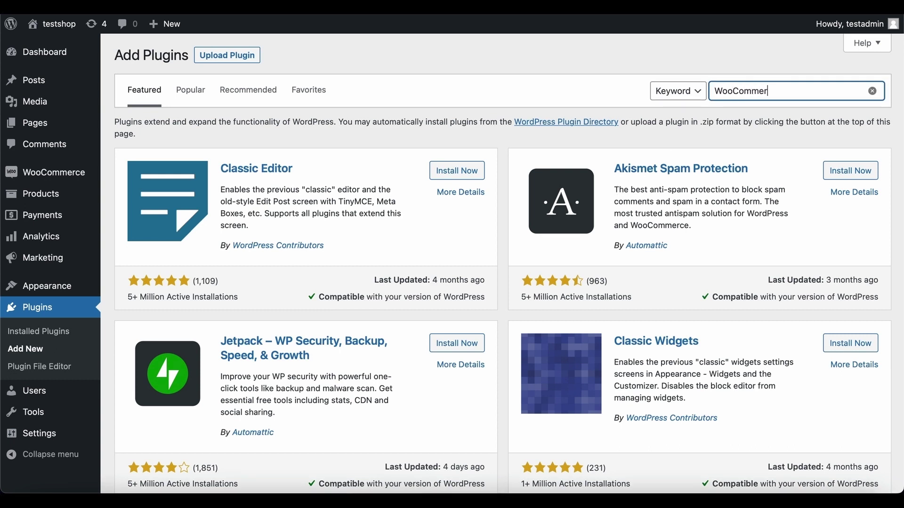
type("ce PDF Invoices, packing s")
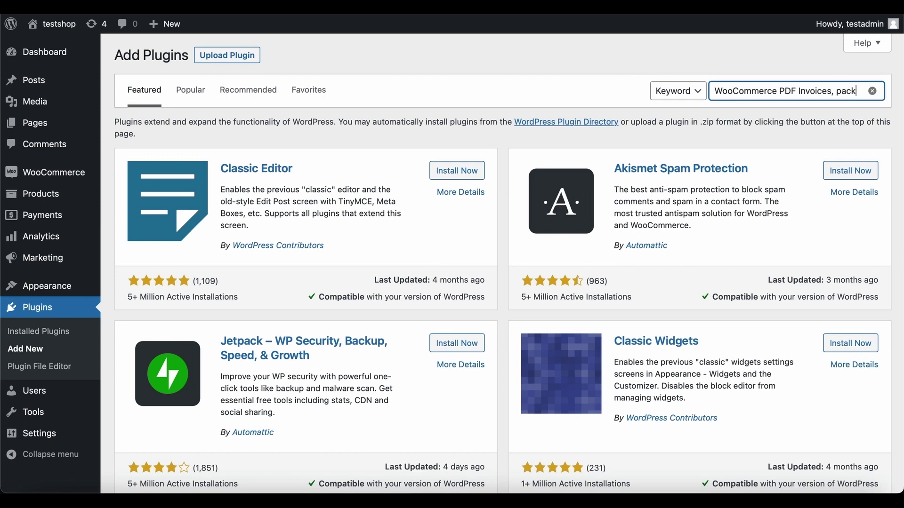
type("lips and credit notes")
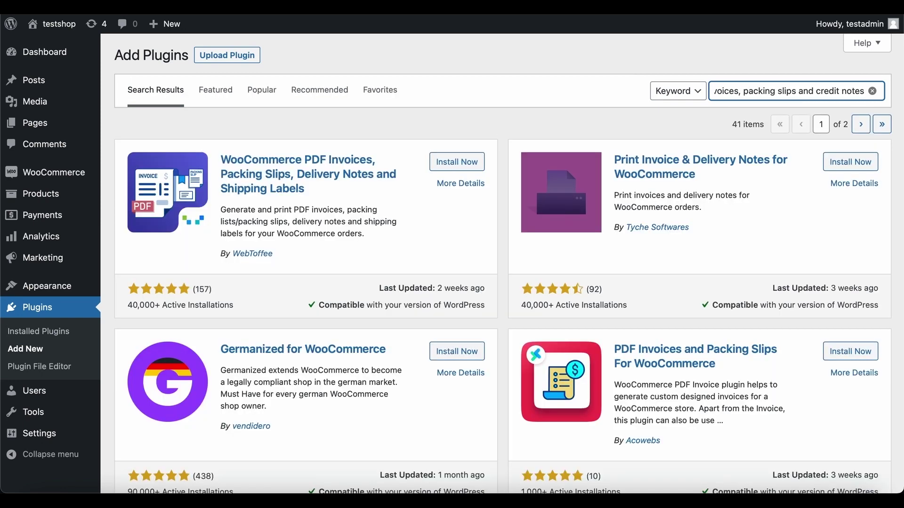
left_click(461, 166)
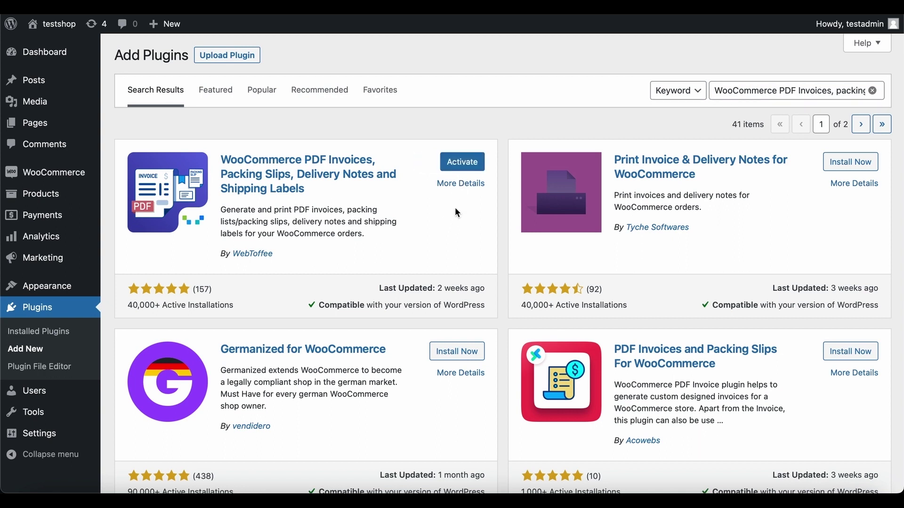
left_click(462, 162)
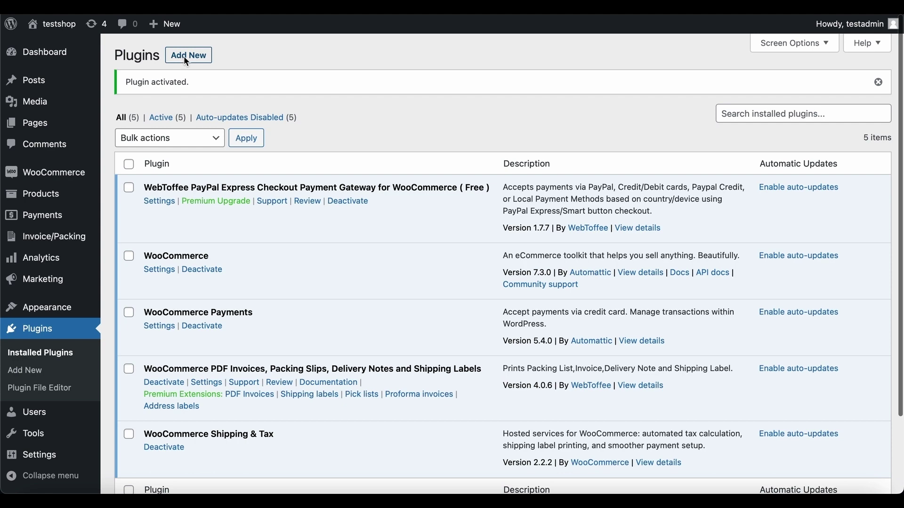
Step: Upload wt-woocommerce-invoice-addon.zip as a new plugin, install it and activate the Pro add-on
left_click(187, 56)
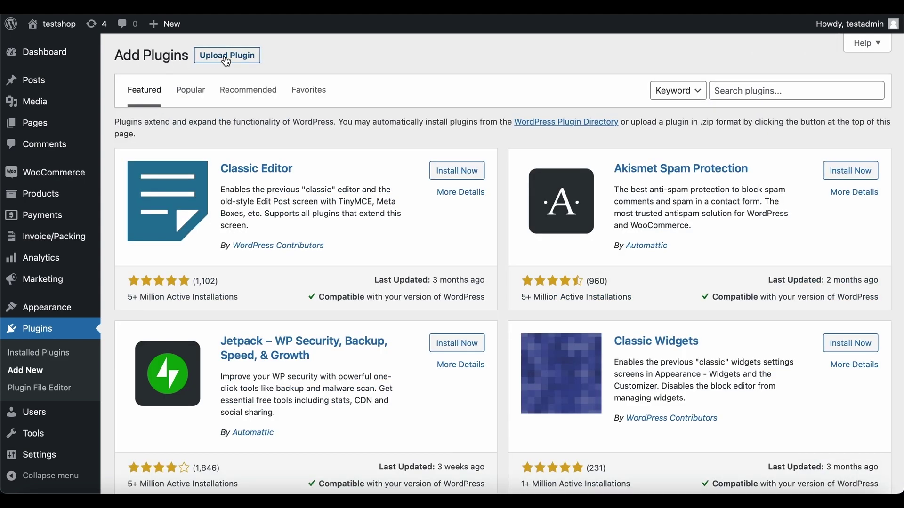
left_click(225, 60)
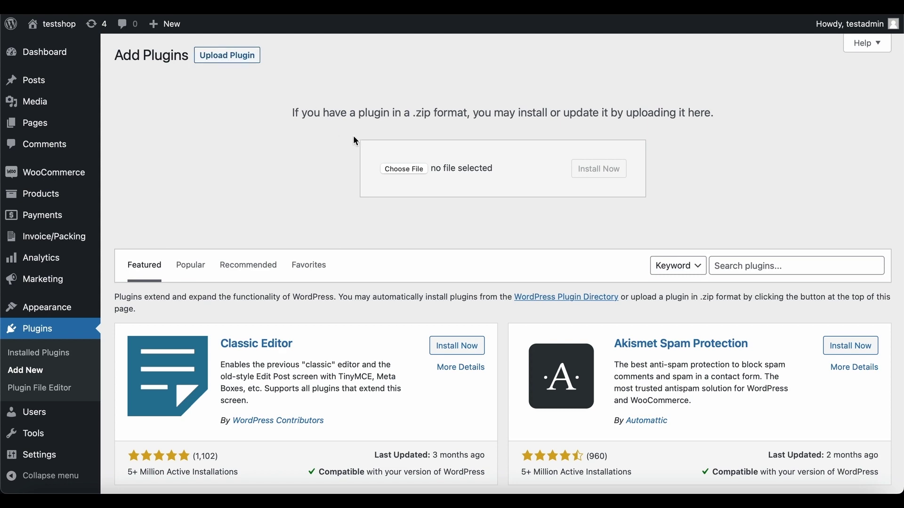
left_click(403, 170)
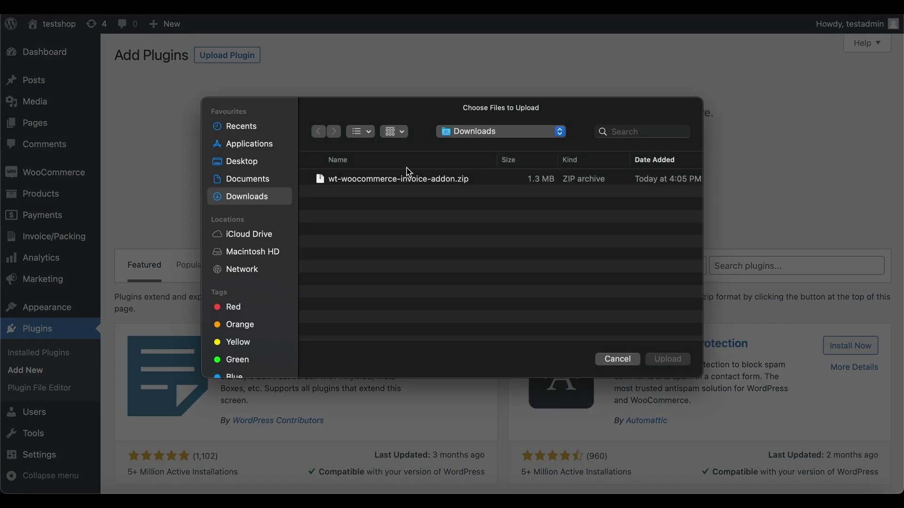
left_click(412, 181)
double_click(412, 187)
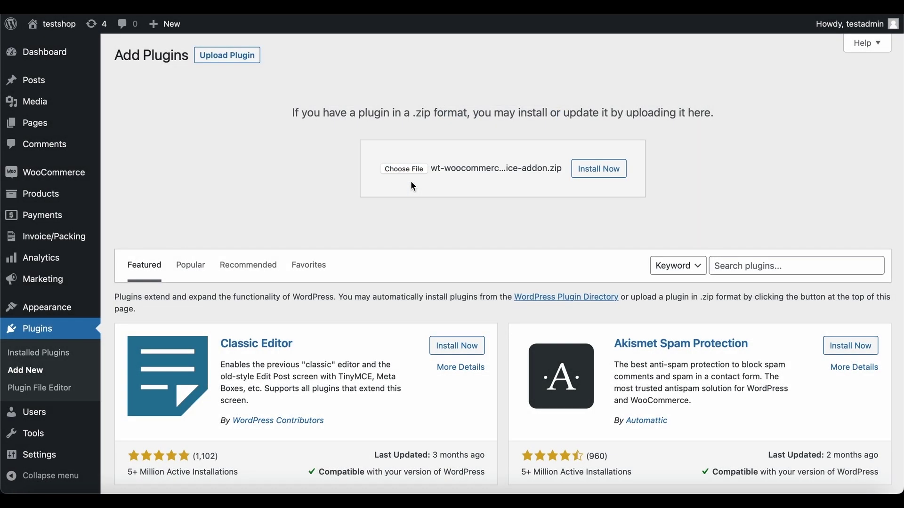
left_click(598, 173)
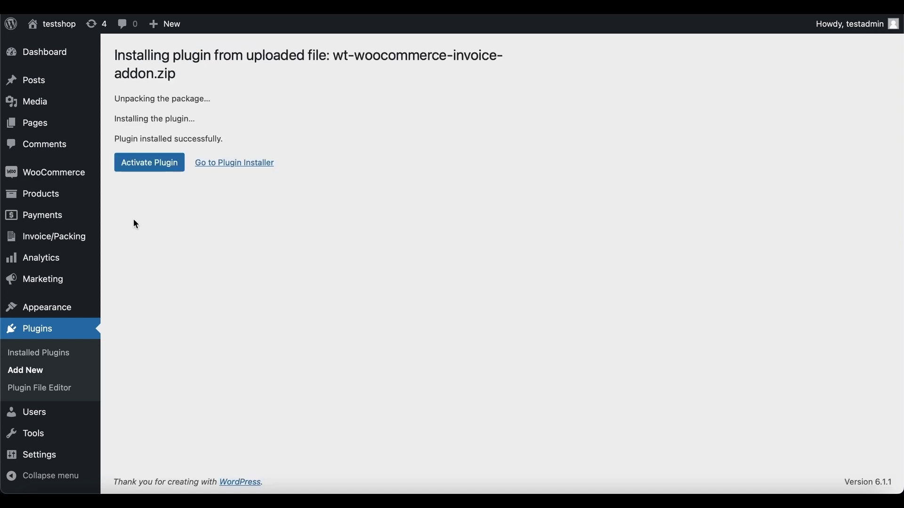
left_click(156, 165)
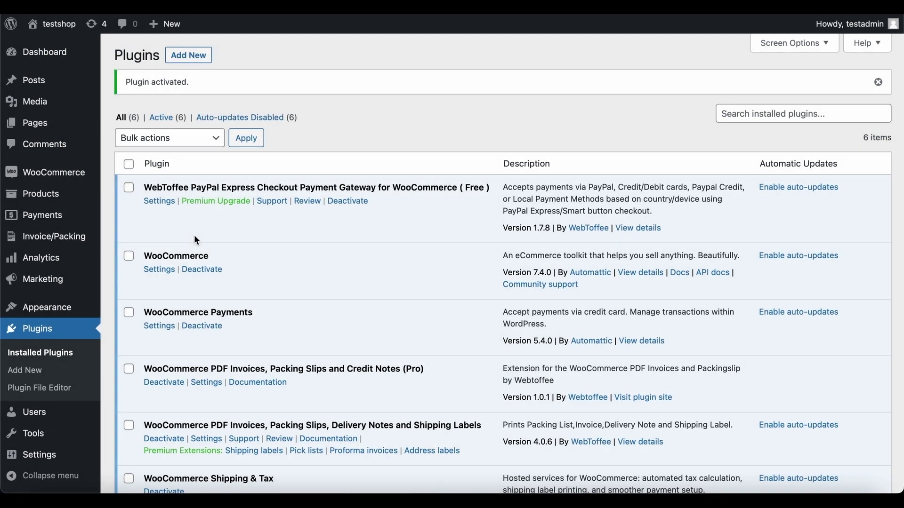
Step: In the invoice plugin's General settings, set the red shopping-bag image as the company logo
mouse_move(91, 240)
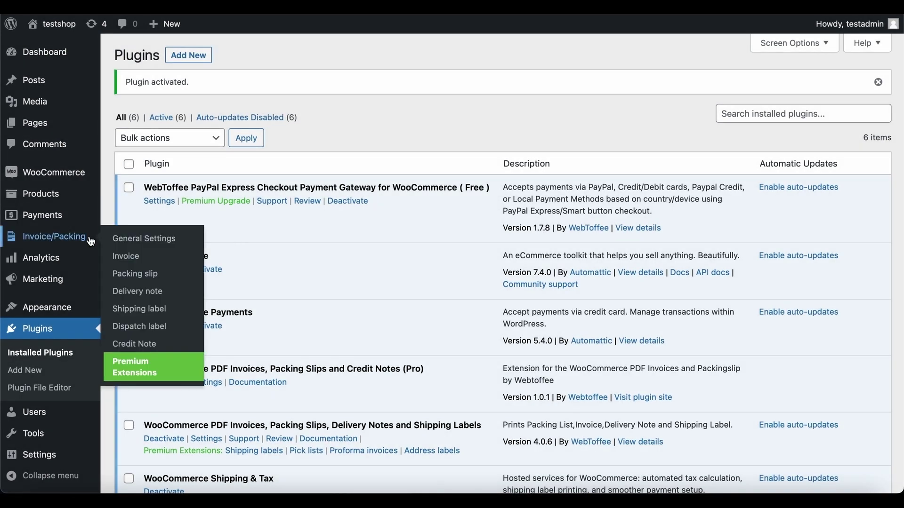
left_click(148, 243)
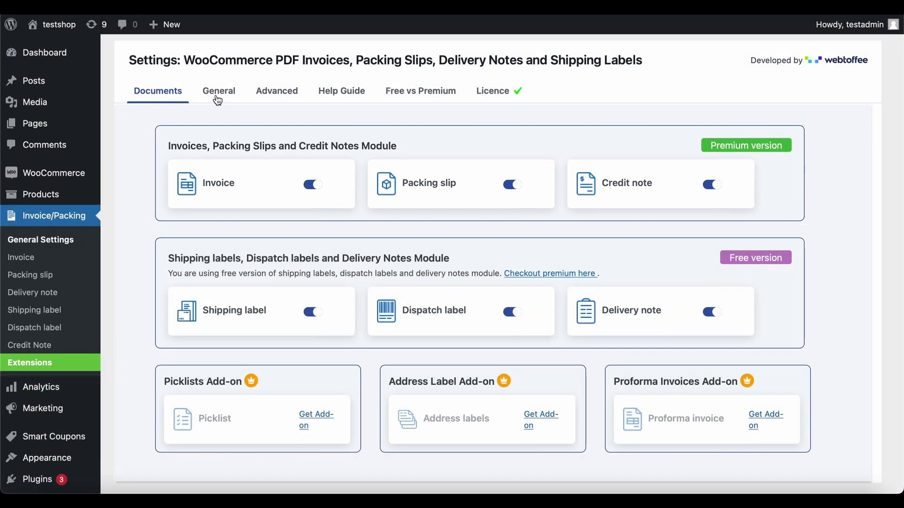
left_click(217, 92)
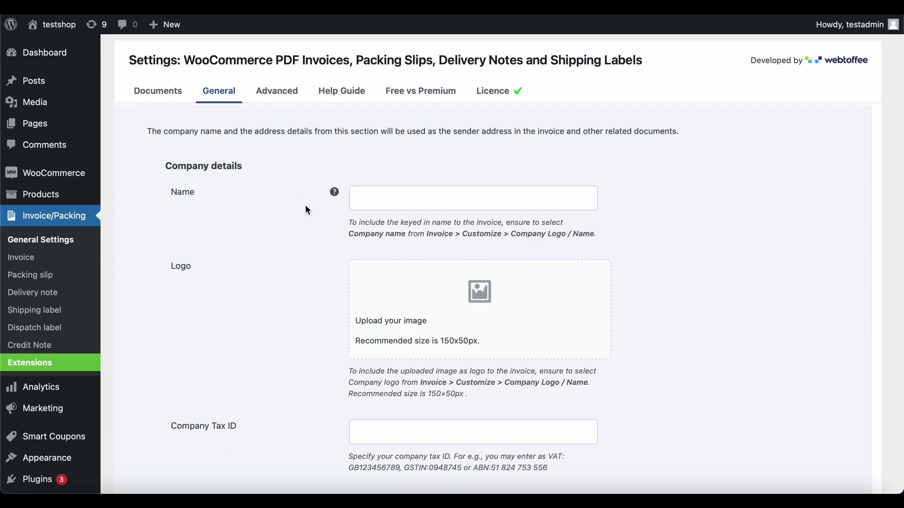
left_click(463, 309)
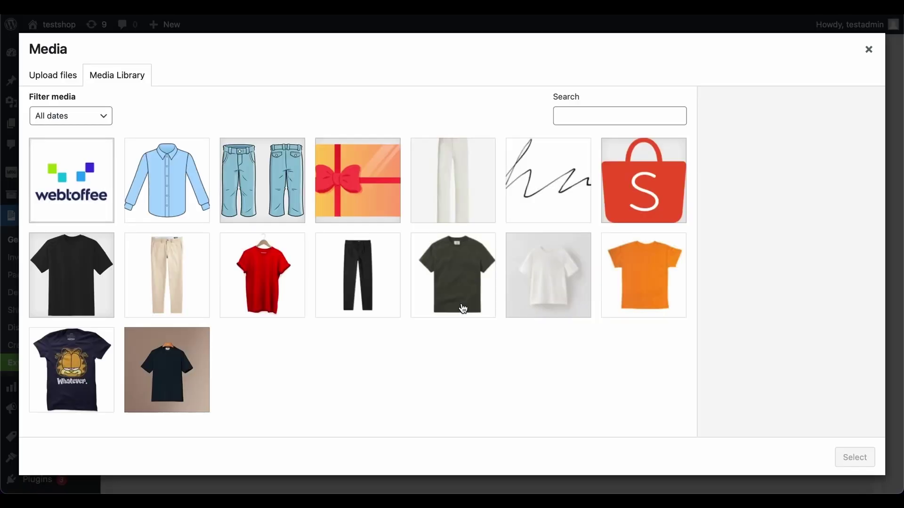
left_click(629, 200)
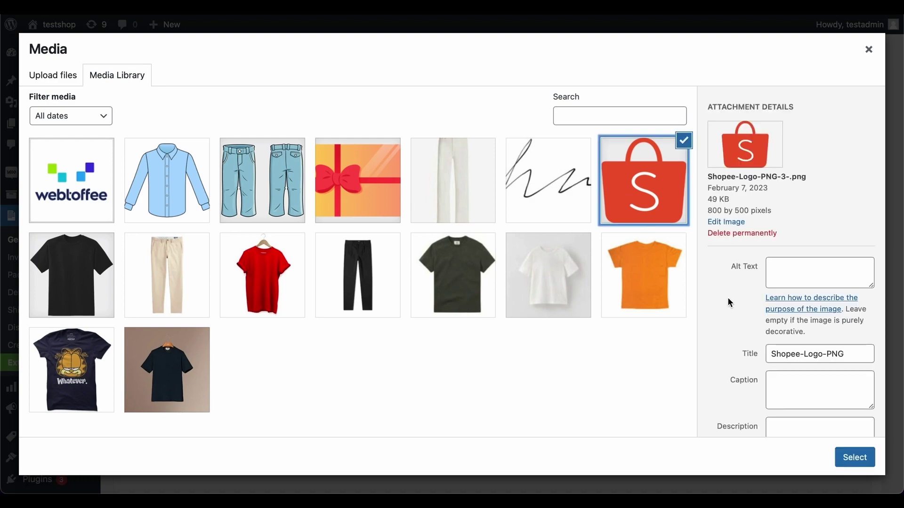
left_click(855, 457)
Step: Review the Return Policy and Footer fields of the company details
scroll(643, 445, "down", 5)
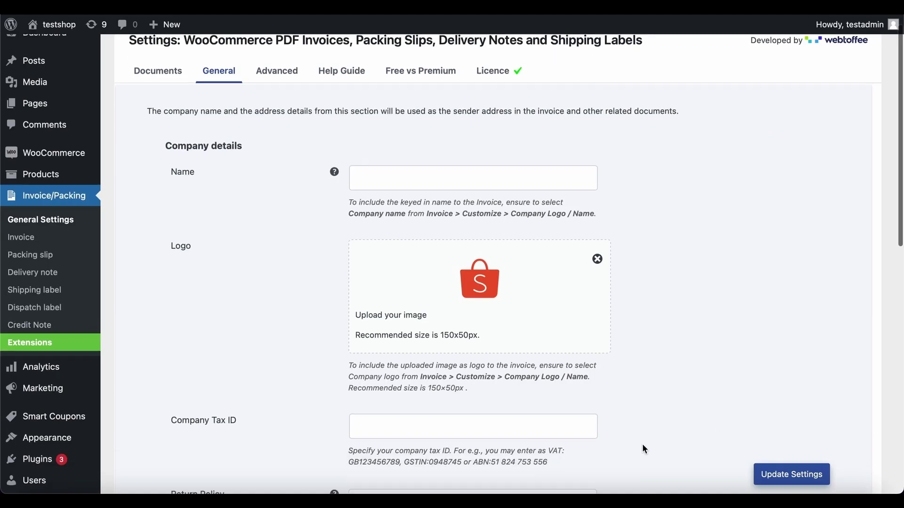
left_click(474, 357)
left_click(458, 436)
left_click(459, 472)
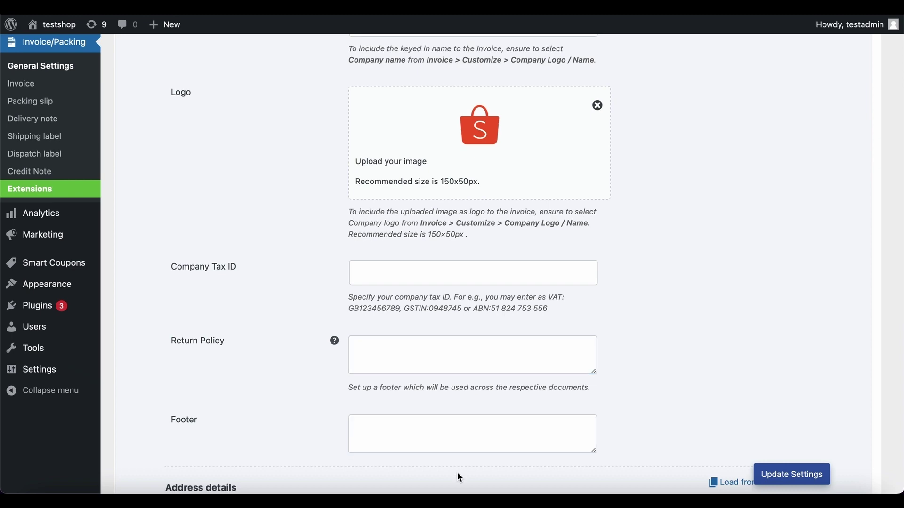
scroll(459, 473, "down", 8)
scroll(459, 478, "down", 4)
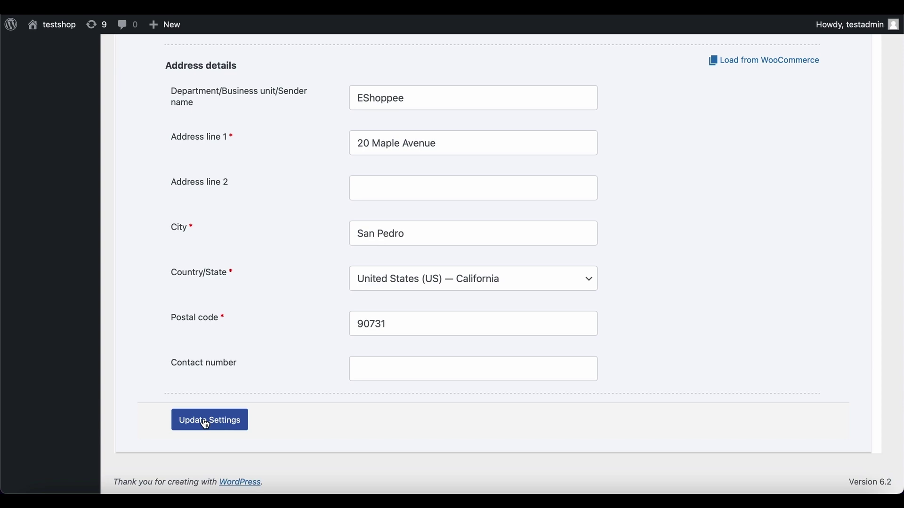
scroll(412, 398, "up", 10)
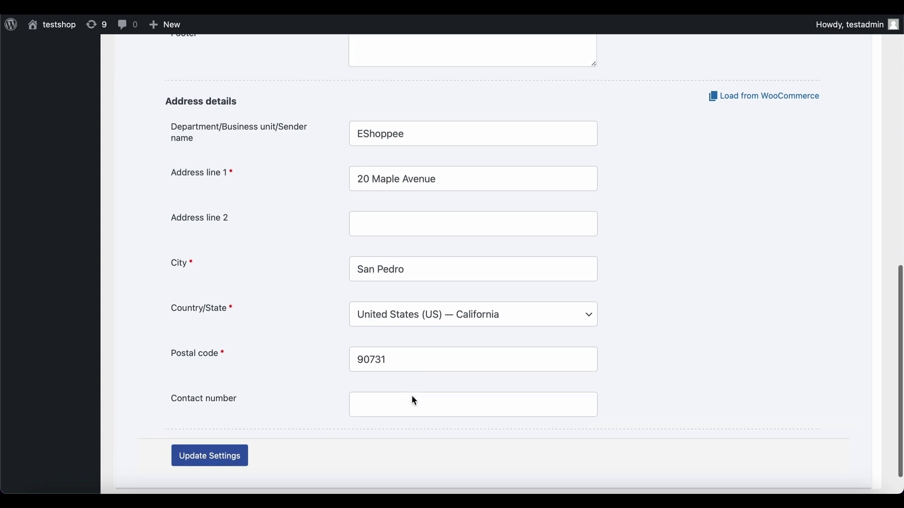
scroll(413, 399, "up", 5)
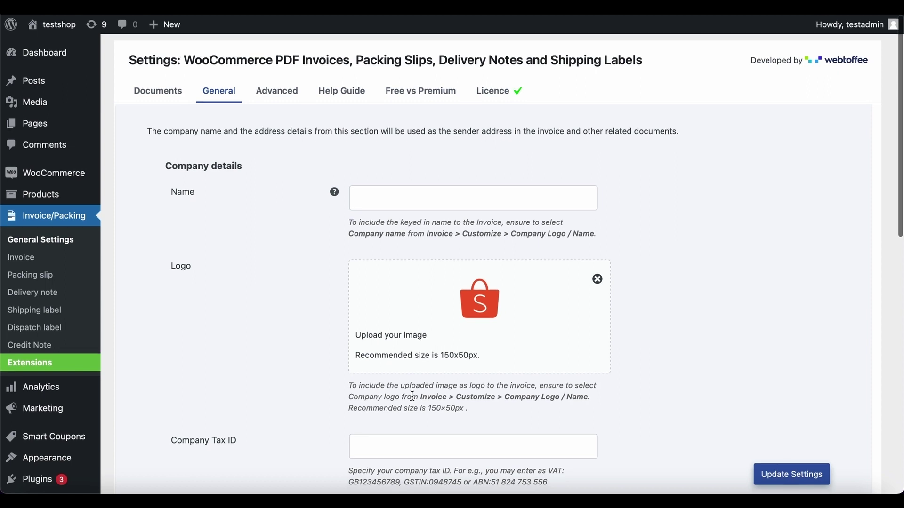
Step: Date invoices by invoiced date, auto-create them on Pending payment, and attach them to Pending payment emails
left_click(91, 266)
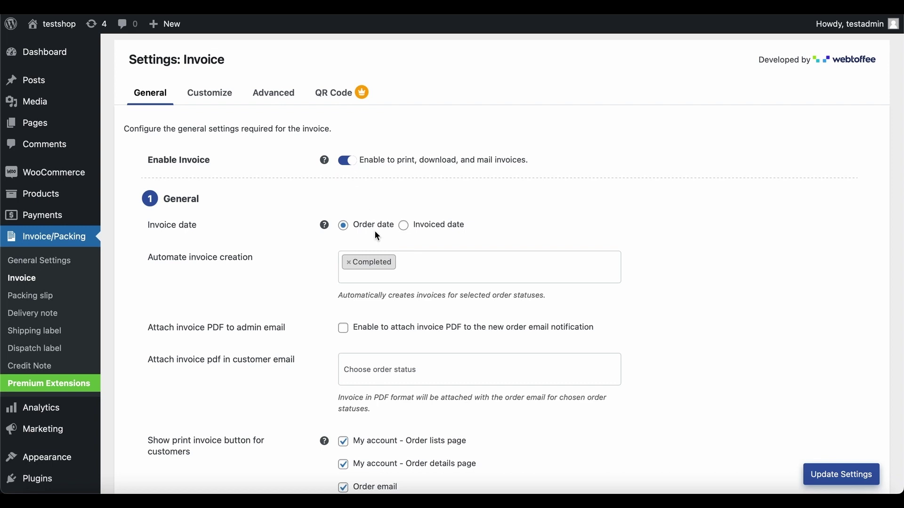
left_click(403, 227)
left_click(414, 256)
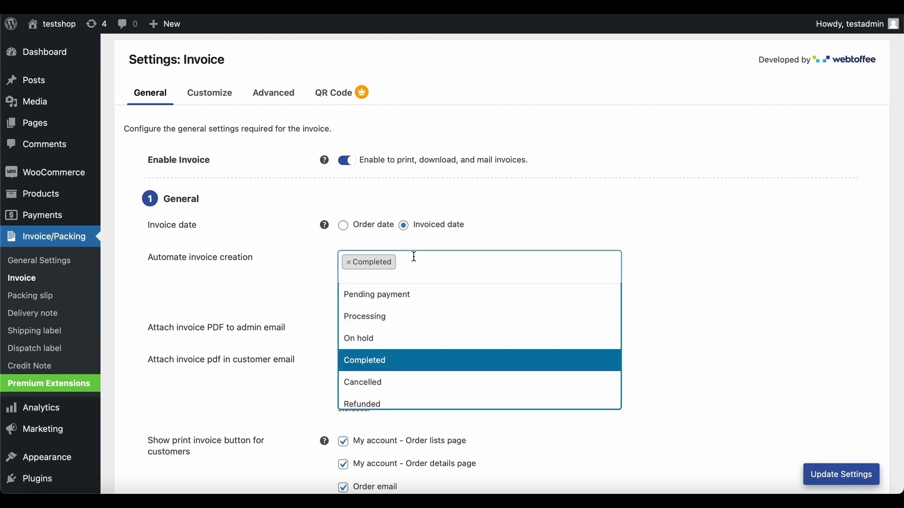
left_click(405, 361)
left_click(406, 270)
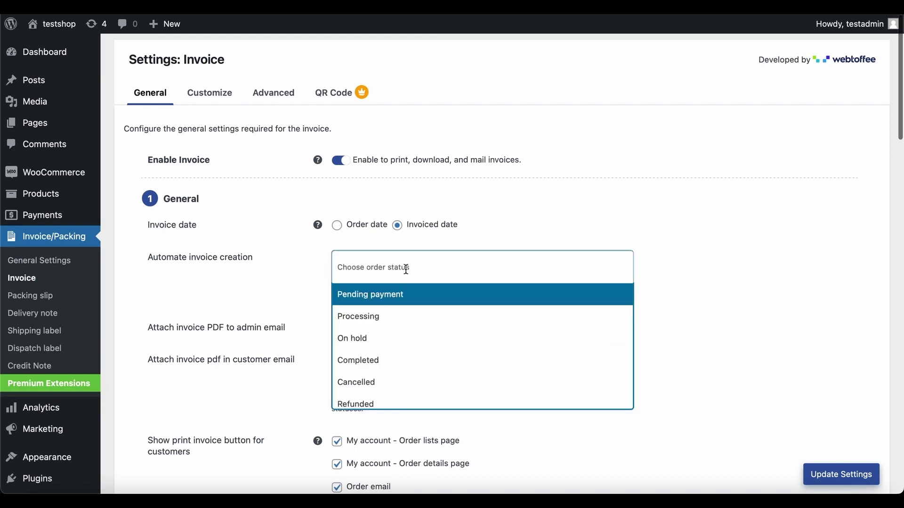
left_click(397, 294)
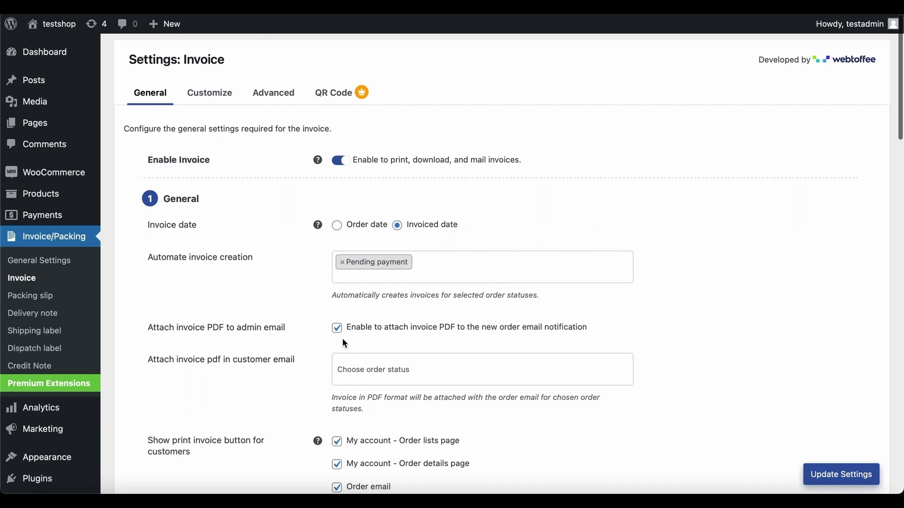
left_click(356, 366)
left_click(360, 403)
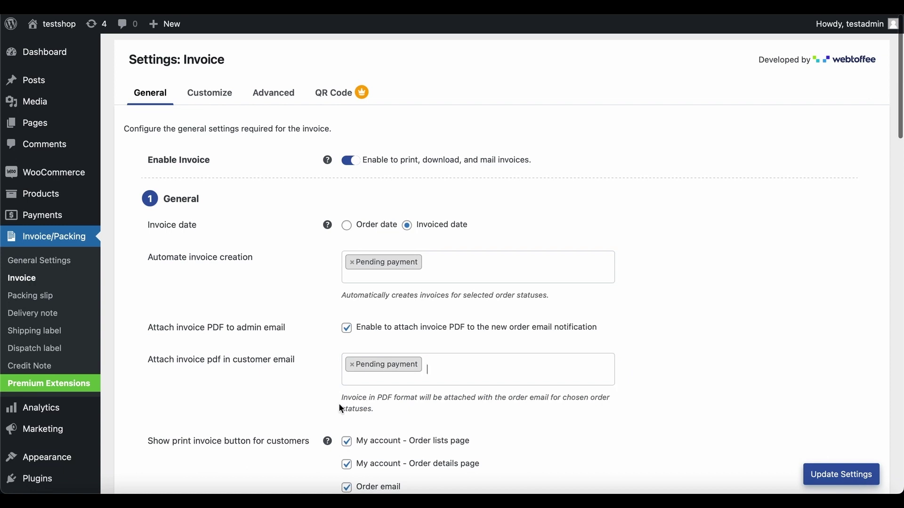
scroll(320, 415, "down", 5)
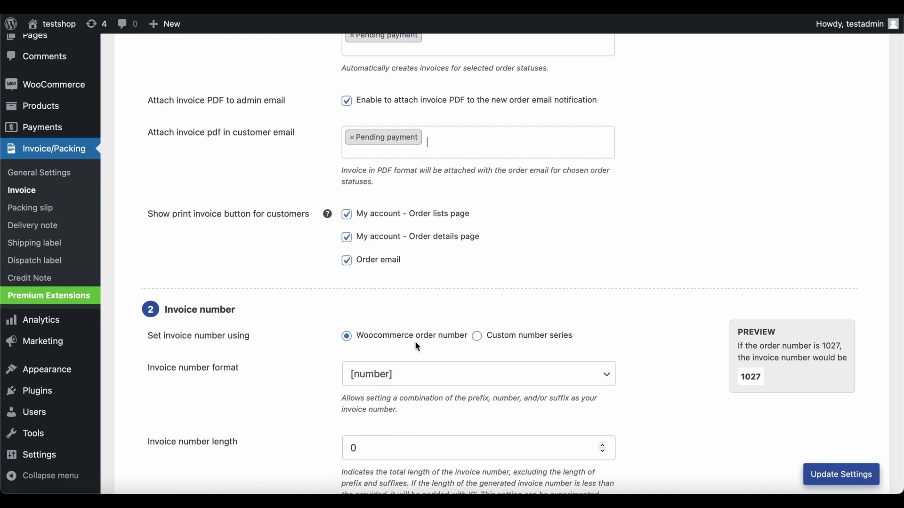
Step: Use a custom invoice number series starting at 5
left_click(477, 337)
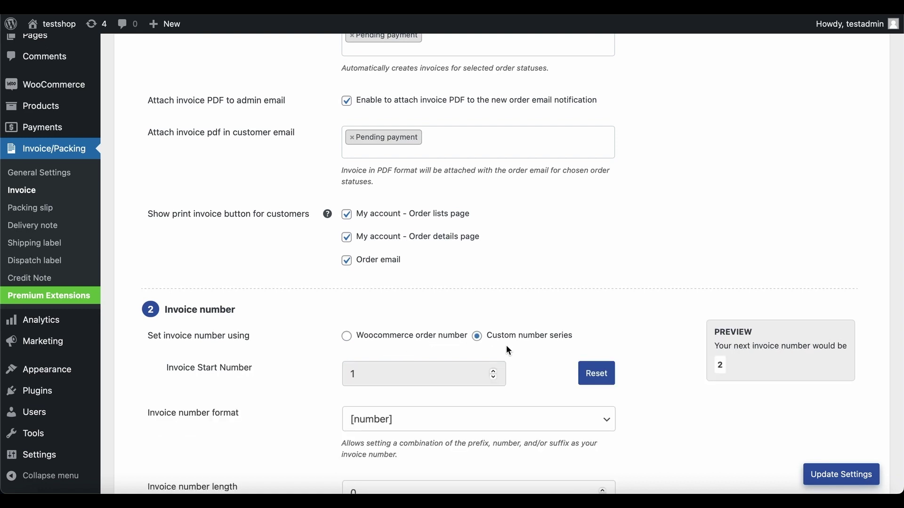
left_click(595, 375)
left_click(603, 371)
left_click(603, 372)
left_click(603, 371)
left_click(603, 372)
left_click(635, 372)
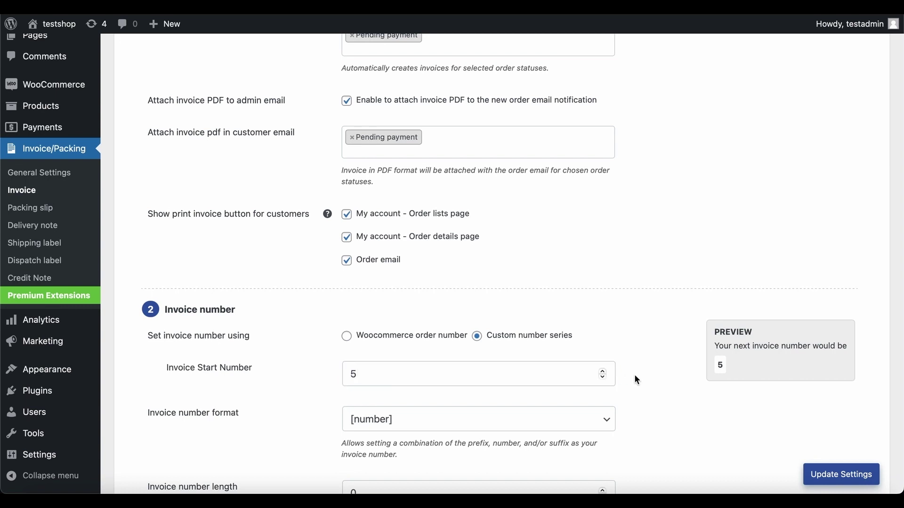
Step: Set the number format to [number][suffix] with suffix 'invoice' and length 5
left_click(602, 420)
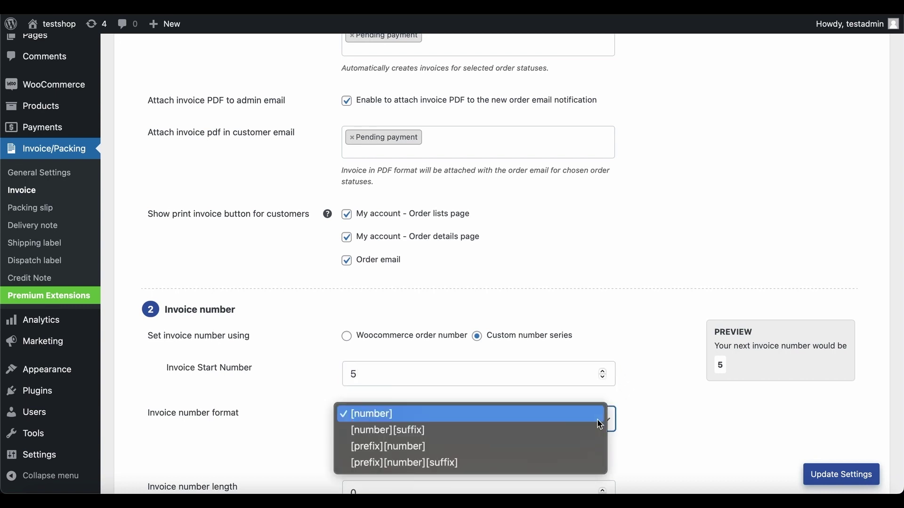
left_click(597, 432)
scroll(597, 433, "down", 5)
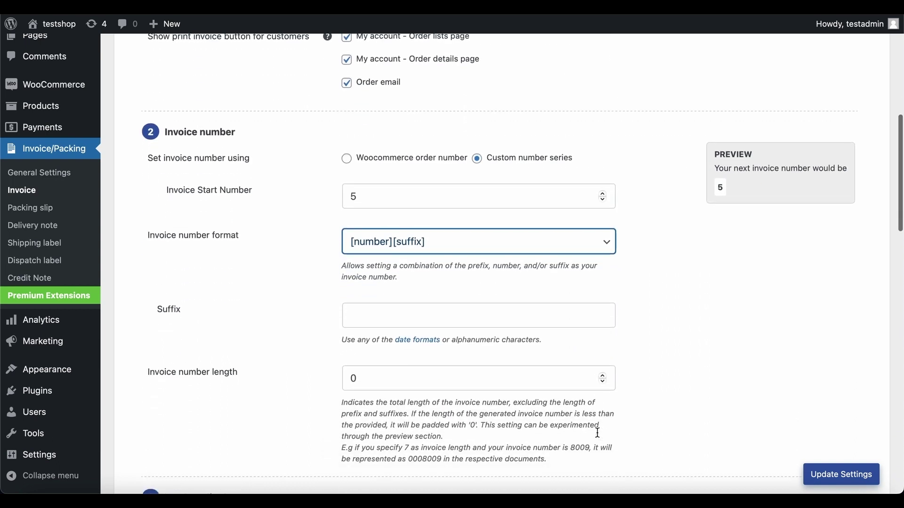
left_click(552, 315)
type("invoice")
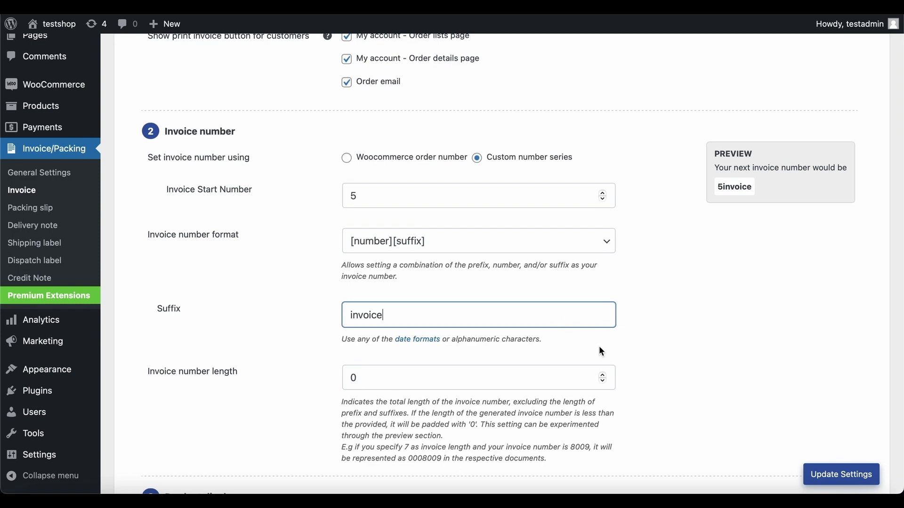
left_click(599, 346)
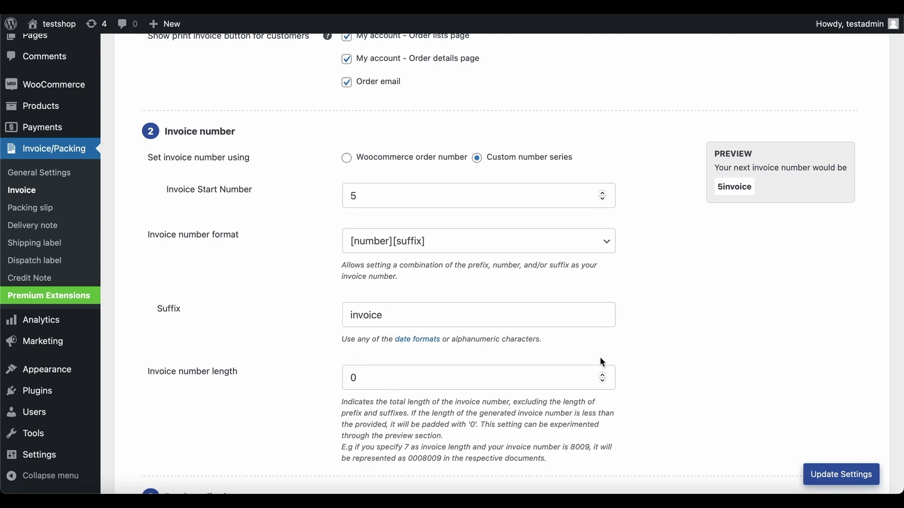
triple_click(603, 375)
double_click(602, 375)
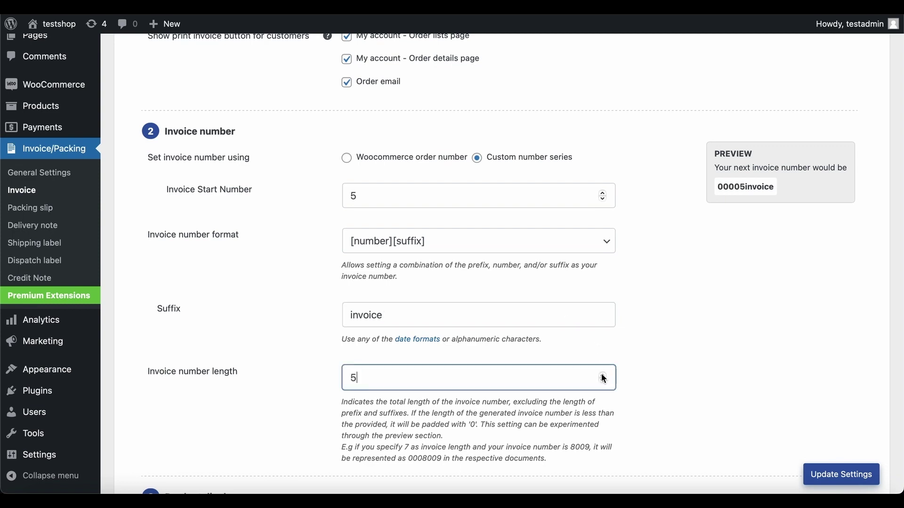
left_click(631, 379)
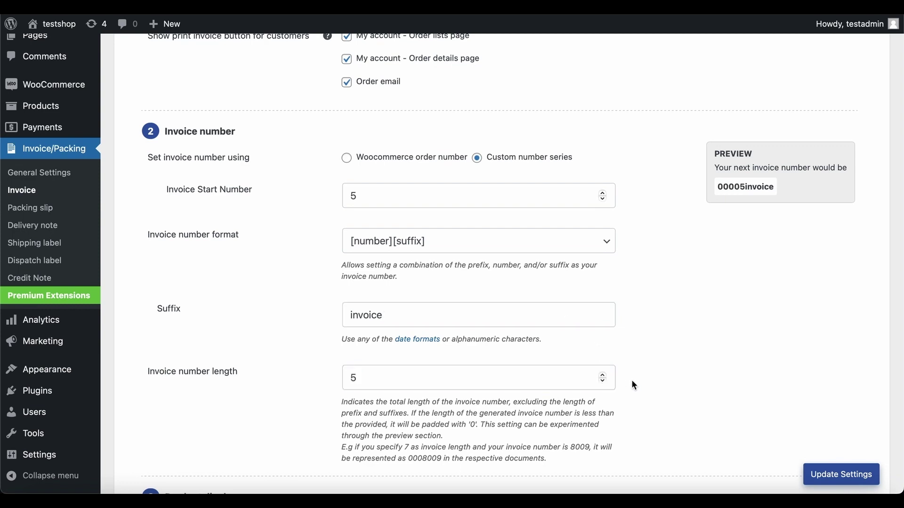
scroll(632, 380, "down", 5)
scroll(631, 380, "down", 5)
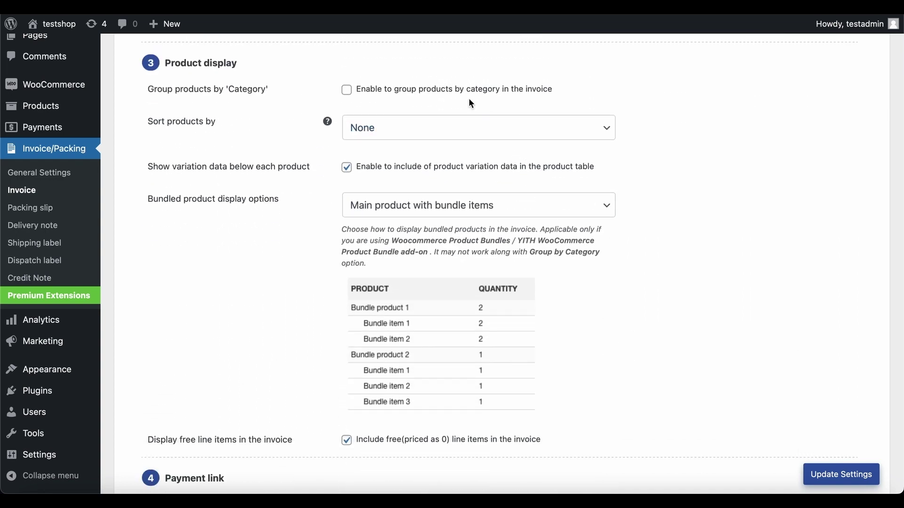
Step: Group invoice products by category and sort them by name ascending
left_click(352, 93)
left_click(408, 133)
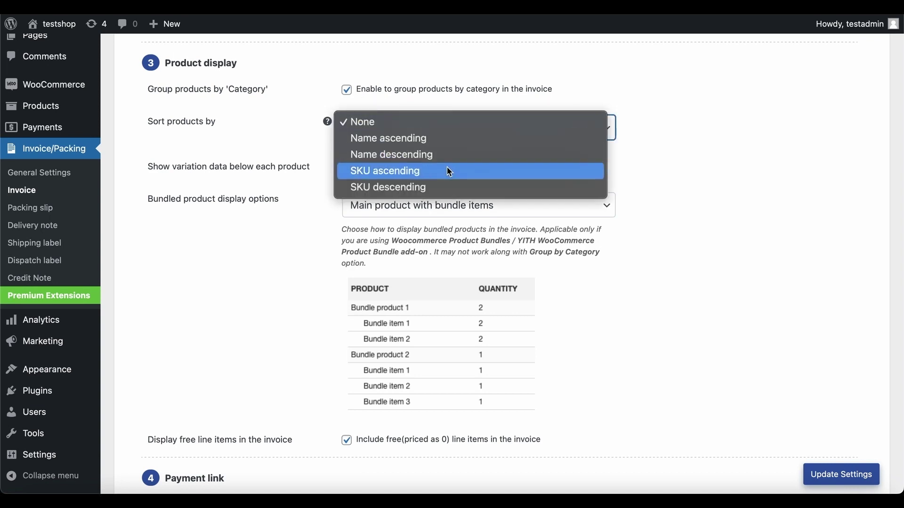
left_click(446, 139)
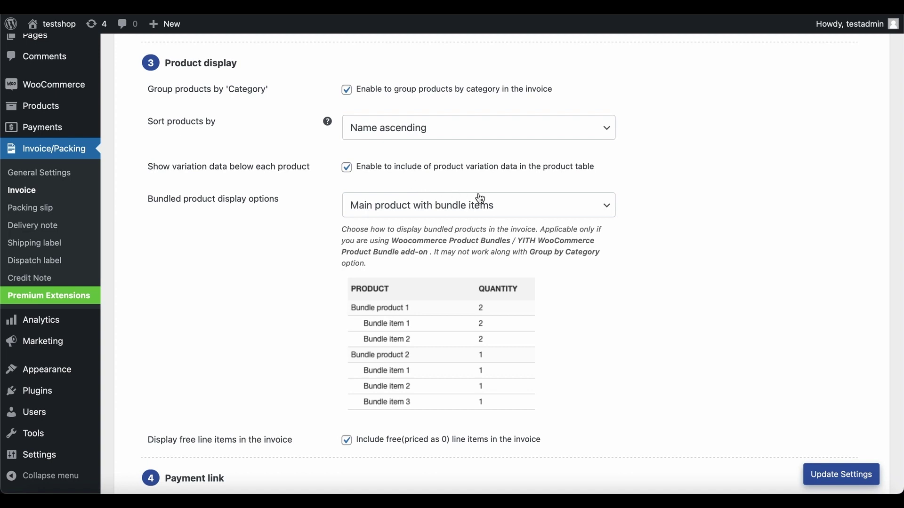
Step: Try the bundled product display options, then keep Main product with bundle items
left_click(516, 210)
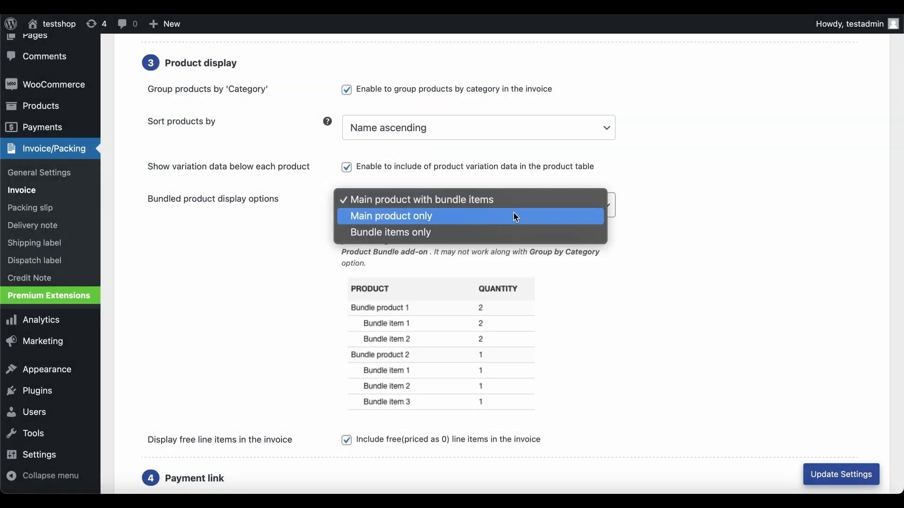
left_click(516, 220)
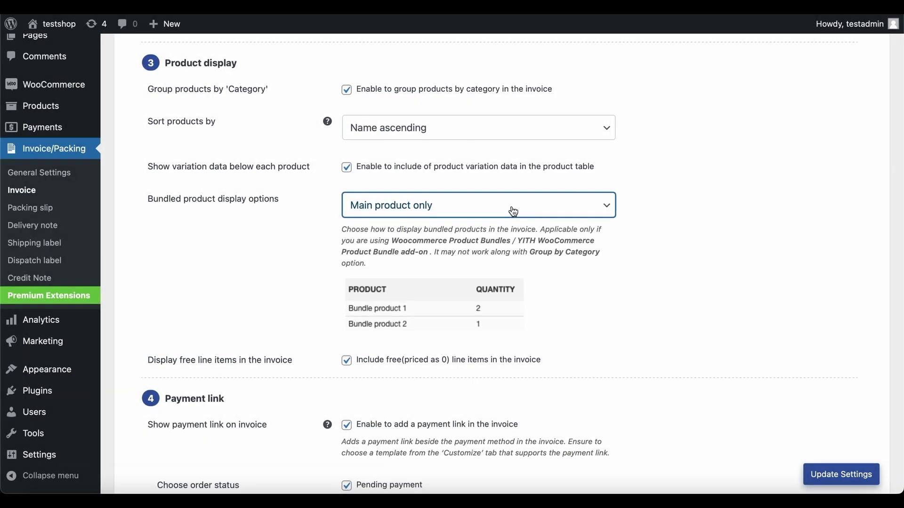
left_click(513, 212)
left_click(513, 218)
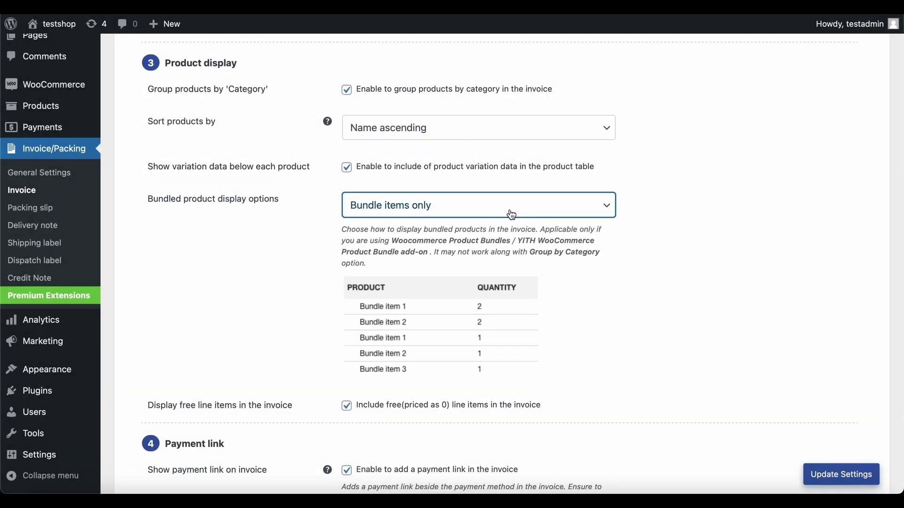
left_click(511, 212)
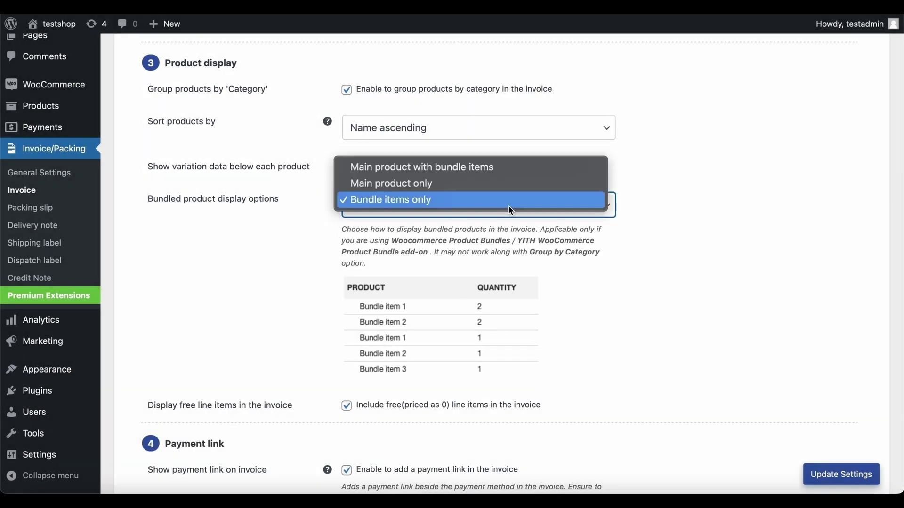
left_click(504, 175)
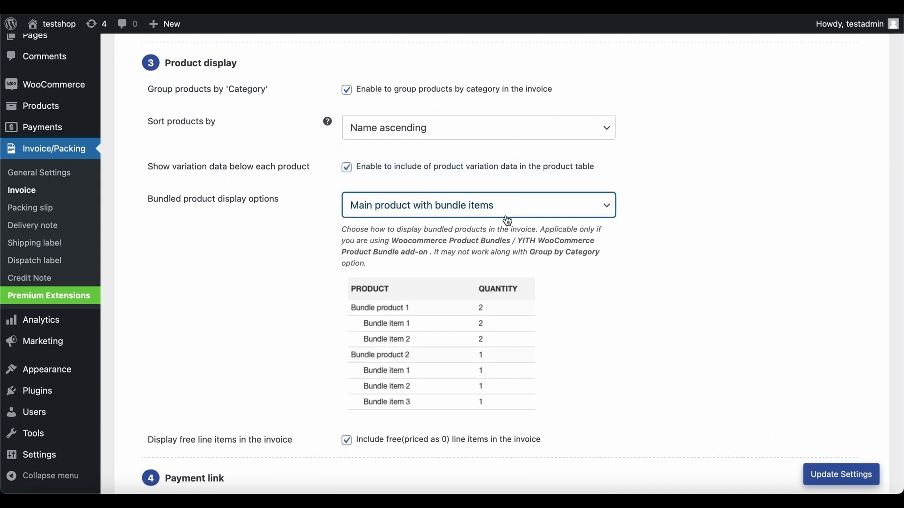
scroll(507, 220, "down", 4)
scroll(506, 220, "down", 2)
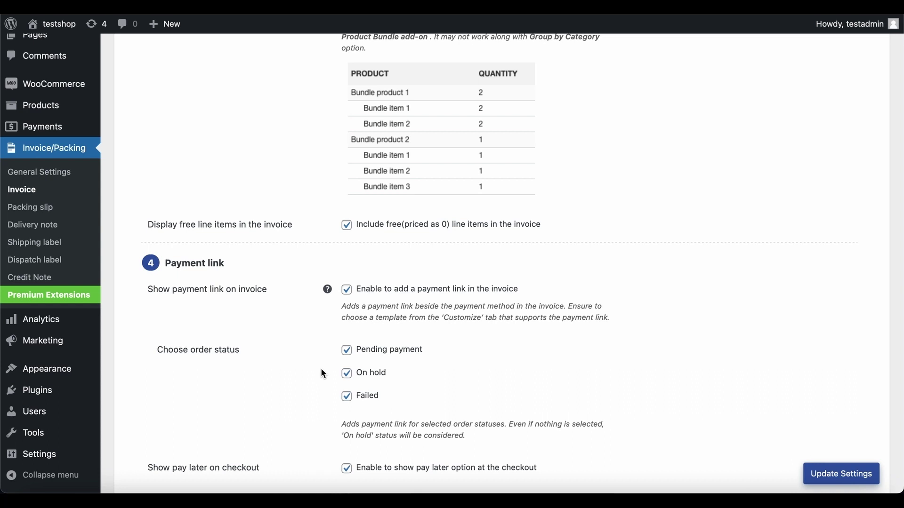
Step: Stop adding payment links to Failed and On hold orders
left_click(346, 398)
left_click(347, 374)
scroll(306, 404, "down", 3)
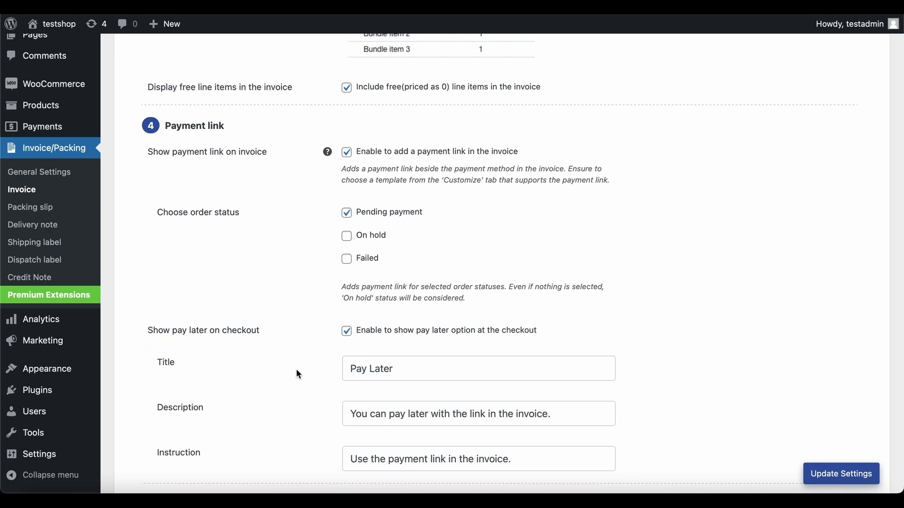
scroll(298, 372, "down", 7)
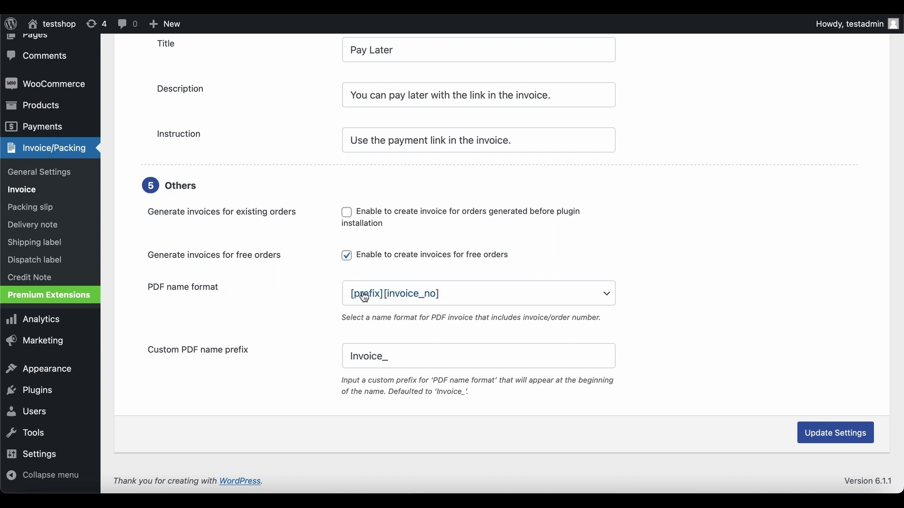
Step: Keep the prefix plus invoice number PDF name format, save the settings, and open Customize
left_click(477, 296)
left_click(476, 290)
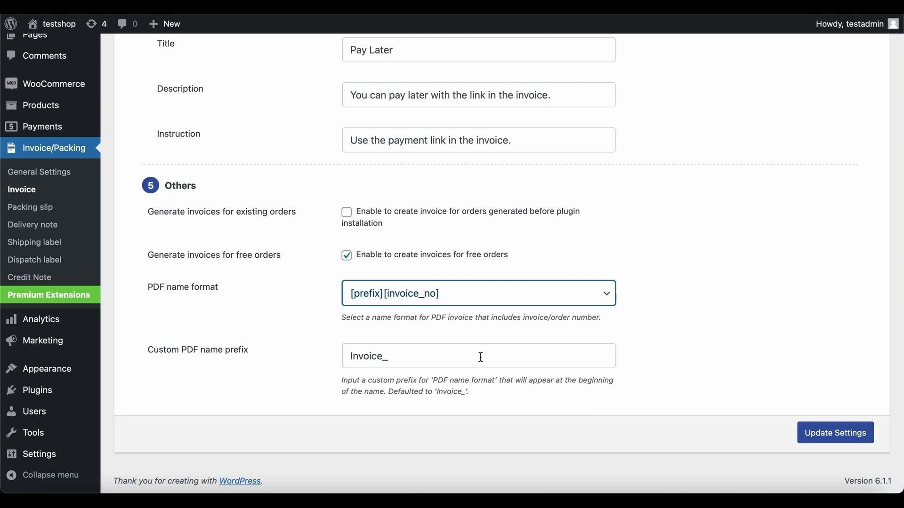
left_click(836, 440)
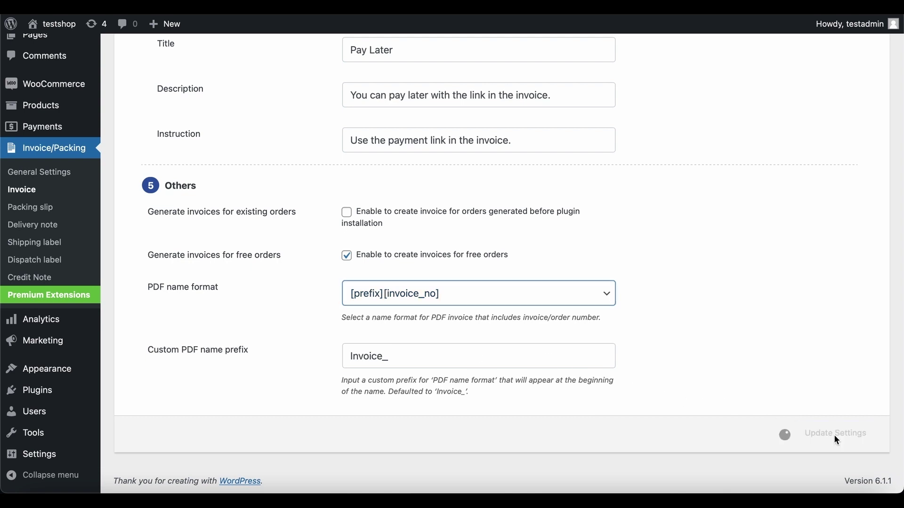
scroll(837, 440, "up", 20)
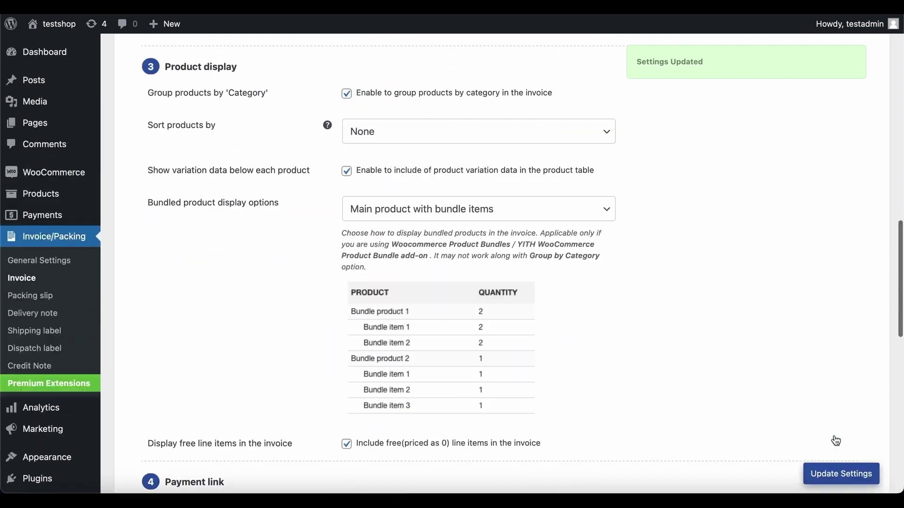
scroll(837, 441, "up", 3)
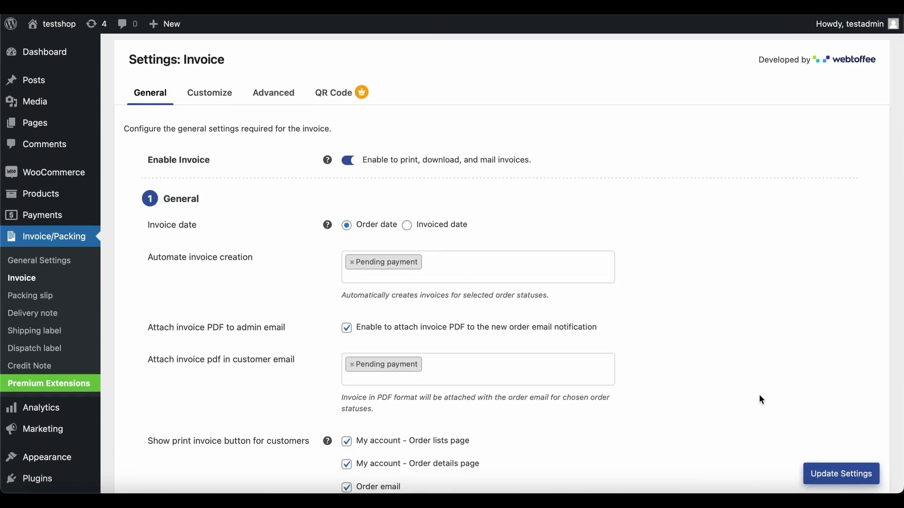
left_click(211, 96)
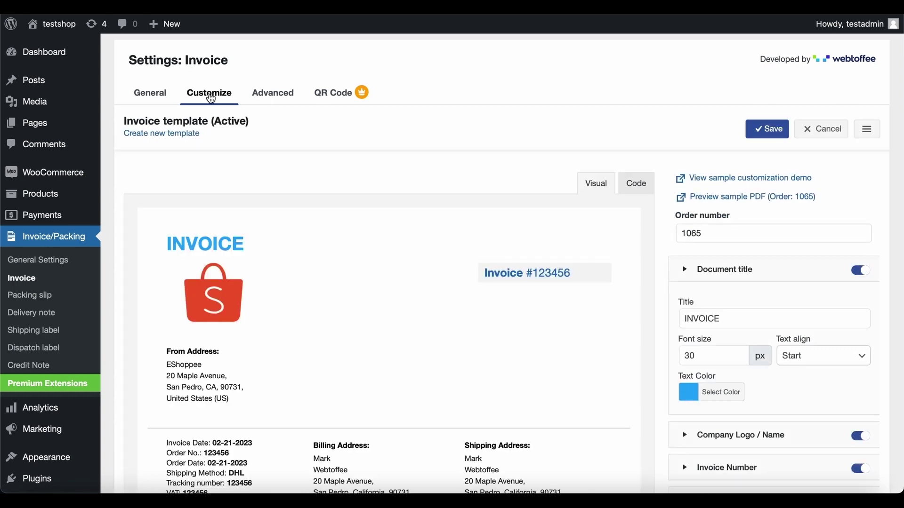
Step: Create a new template from the PRO-1 layout, glance at its code, and select the INVOICE# heading
left_click(160, 134)
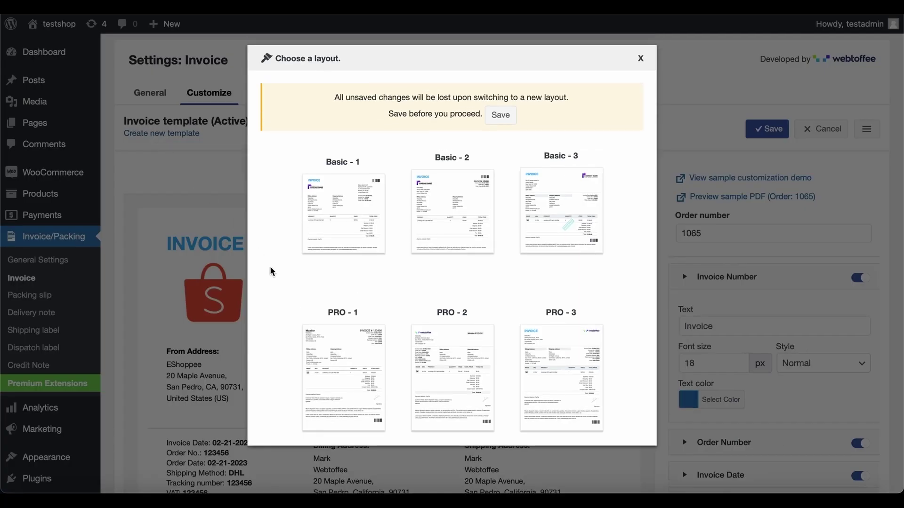
left_click(338, 360)
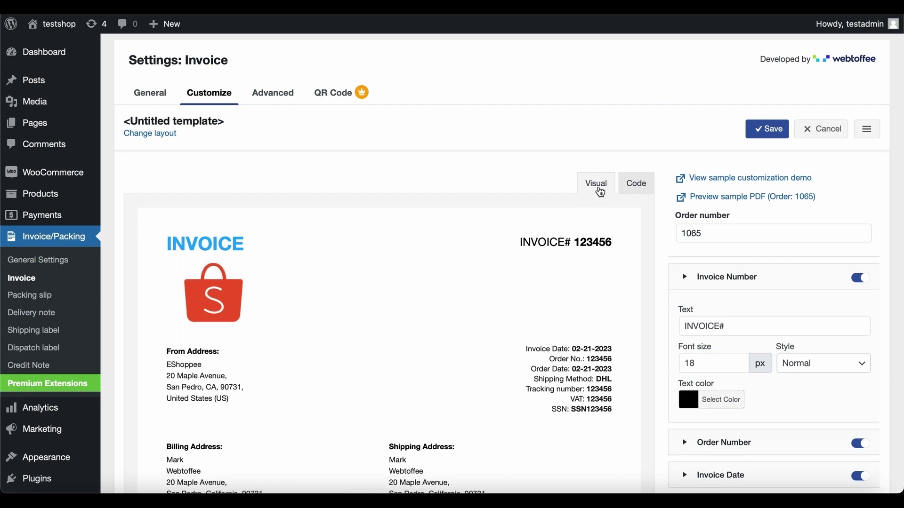
left_click(642, 187)
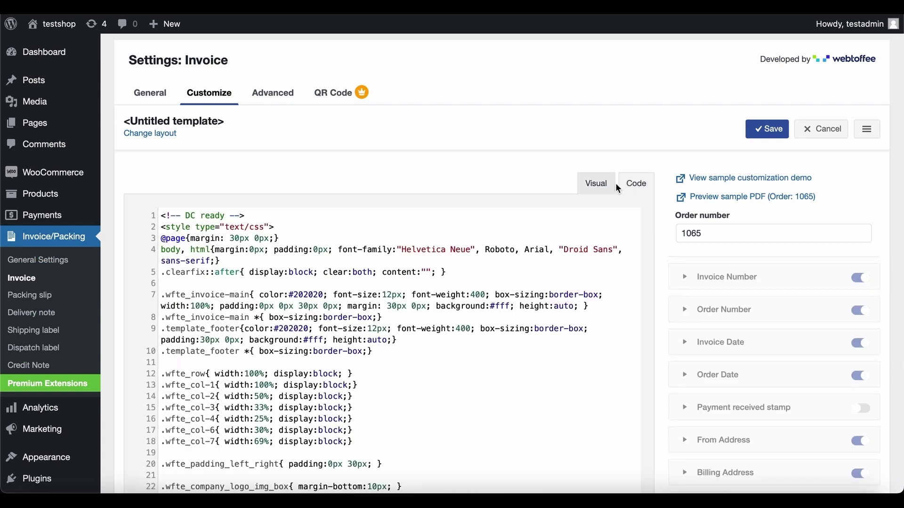
left_click(597, 184)
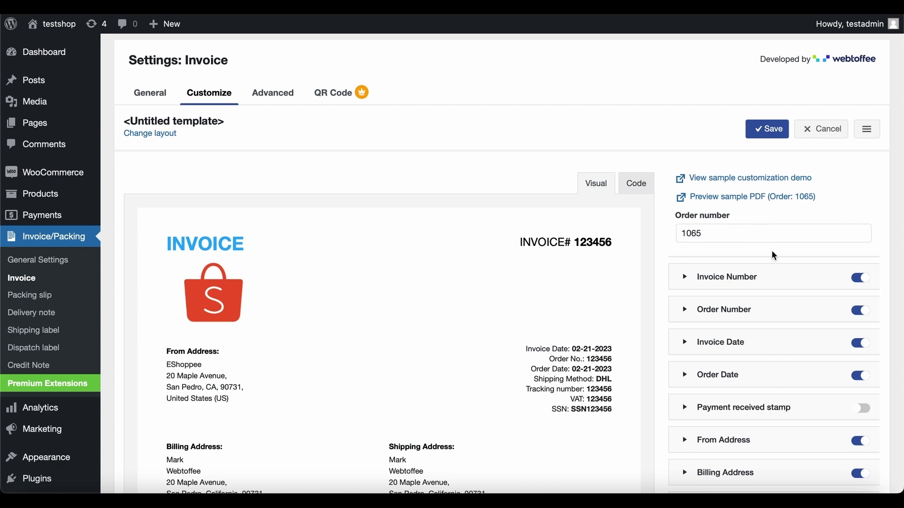
scroll(773, 256, "down", 3)
scroll(773, 255, "down", 8)
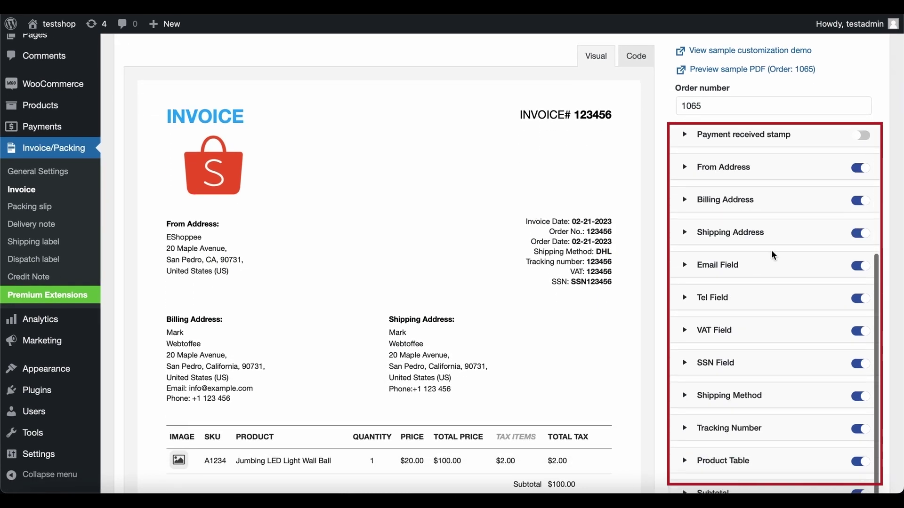
scroll(773, 256, "down", 7)
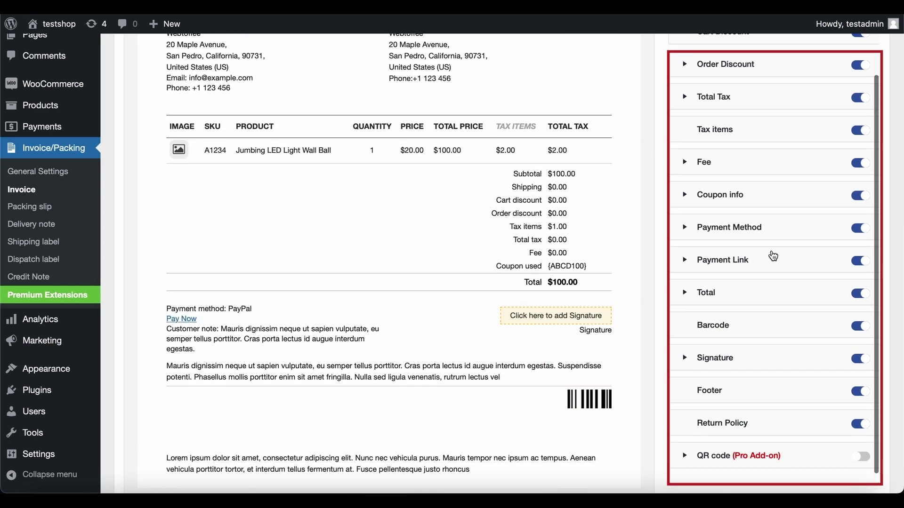
scroll(772, 256, "up", 15)
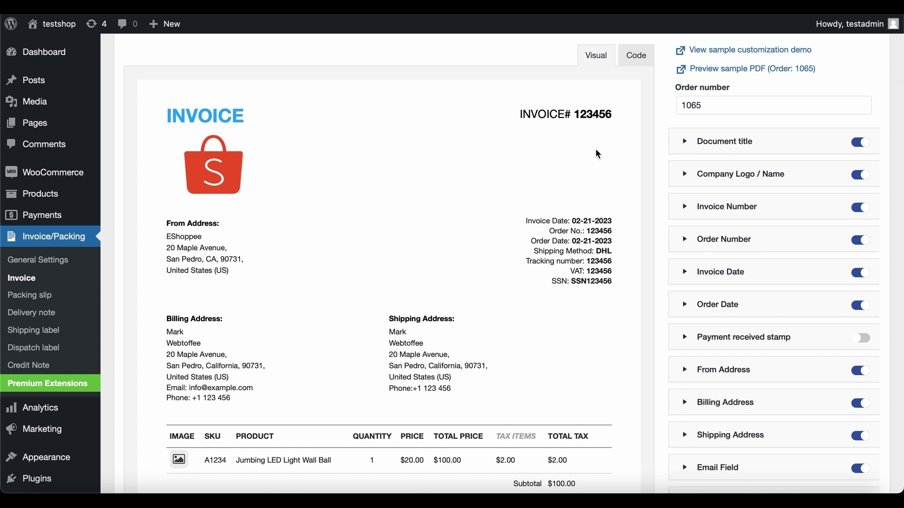
left_click(560, 118)
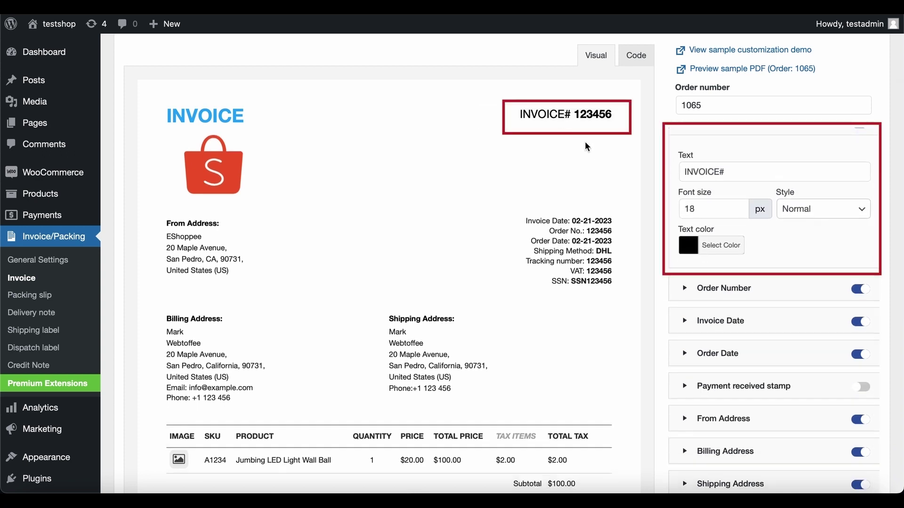
Step: Color the INVOICE# heading blue (#1e73be)
left_click(689, 246)
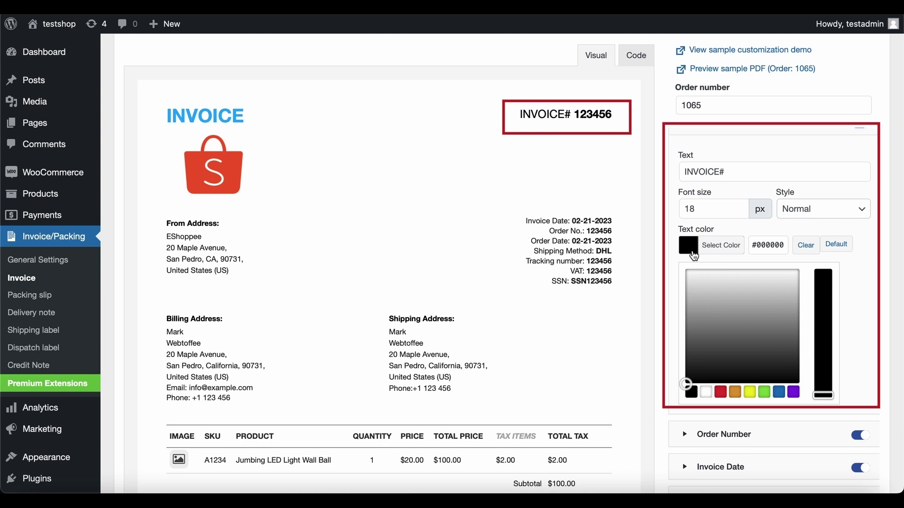
left_click(779, 392)
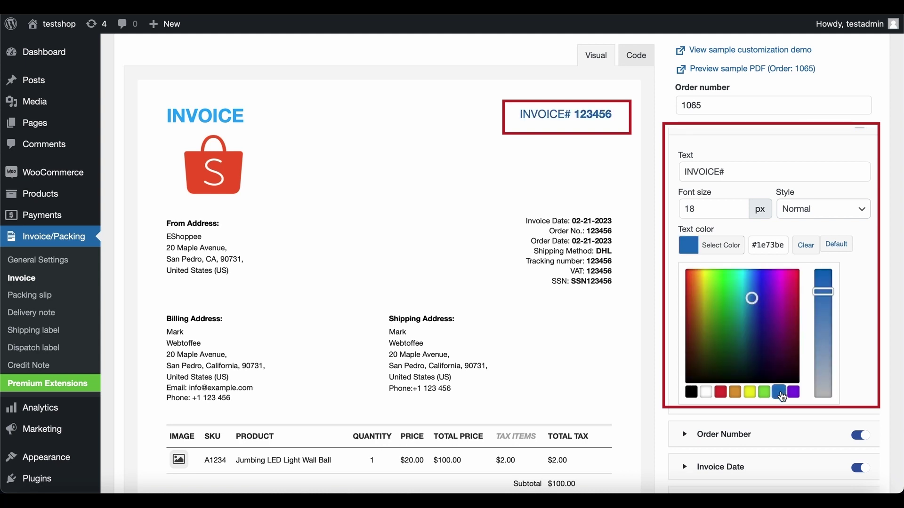
left_click(879, 363)
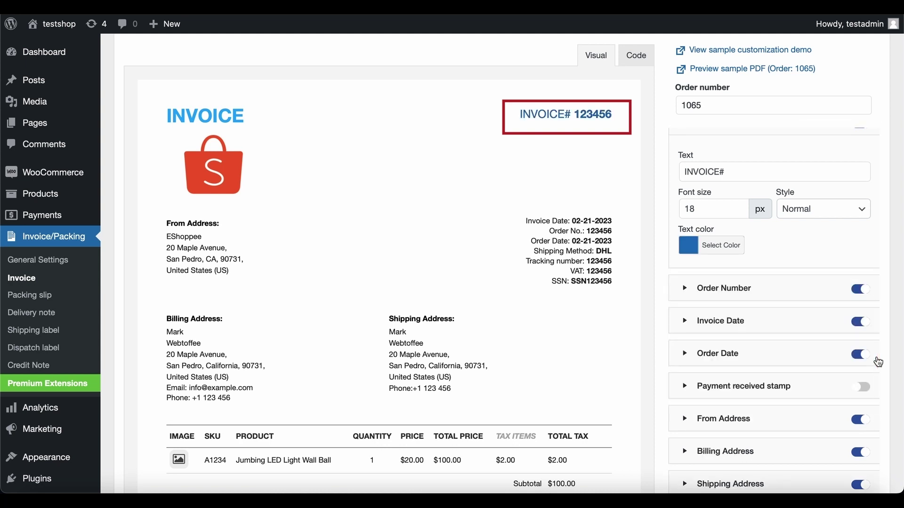
Step: Hide the return policy block from the invoice template
scroll(624, 388, "down", 7)
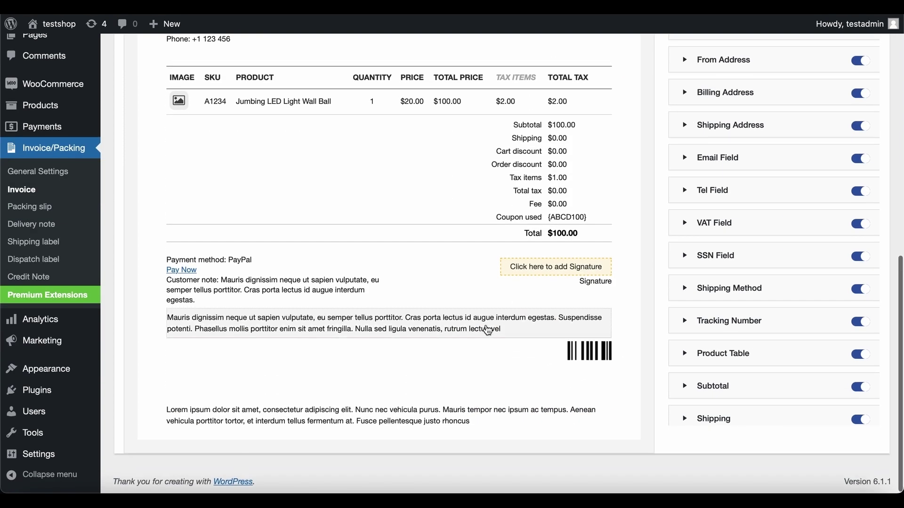
left_click(488, 330)
left_click(859, 376)
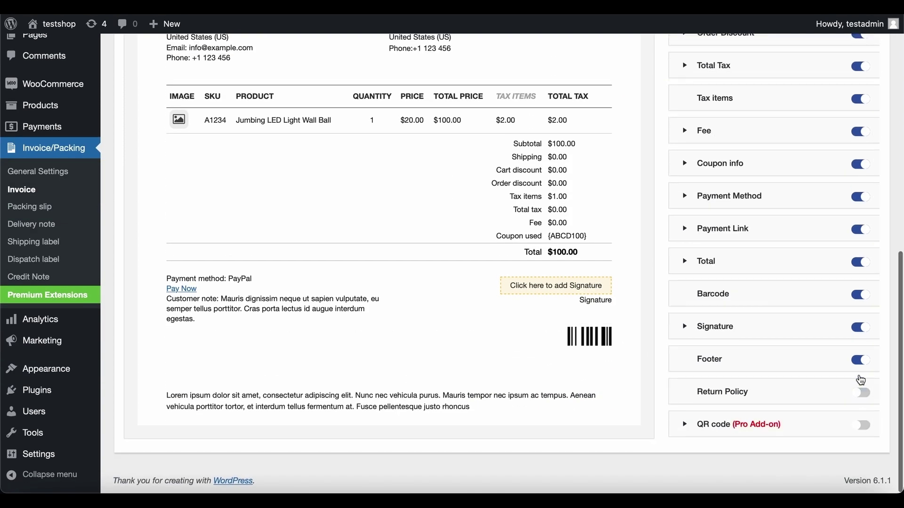
scroll(861, 380, "up", 10)
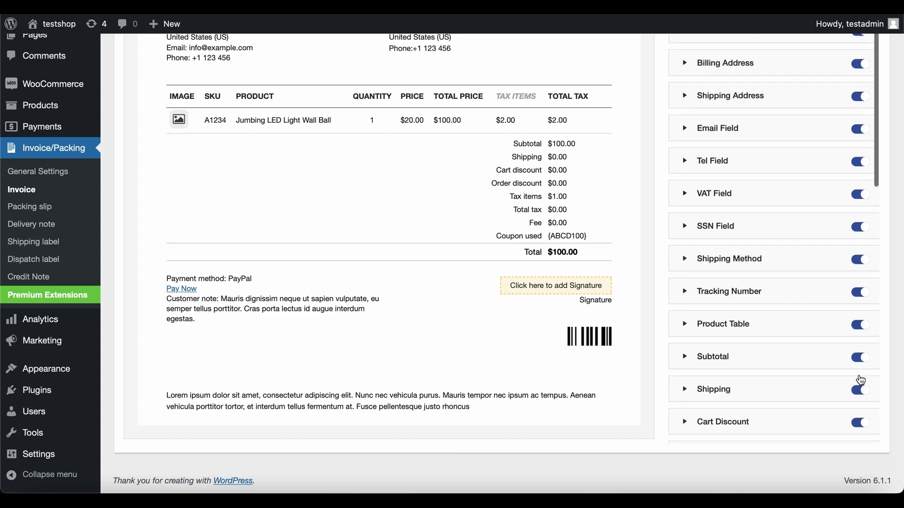
scroll(860, 380, "up", 6)
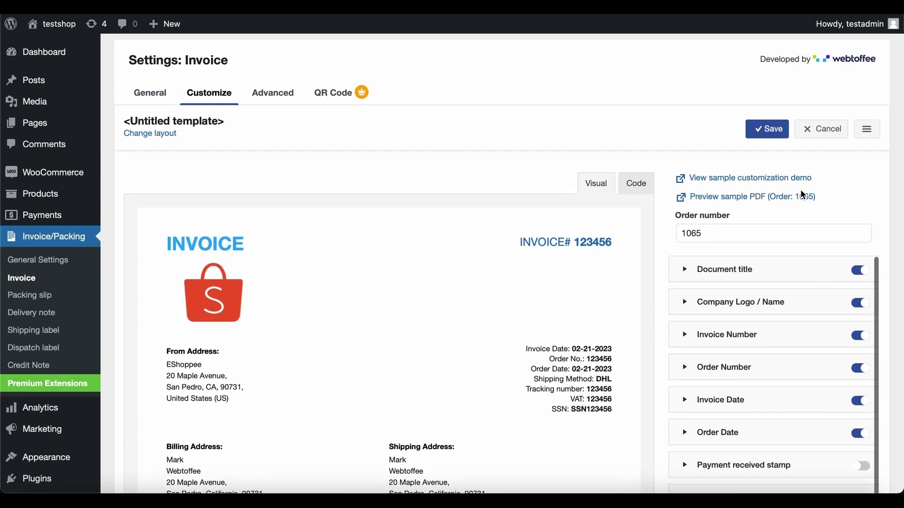
Step: Save the template as 'WooCommerce invoice' and activate it
left_click(775, 134)
type("WooCommerce invoice")
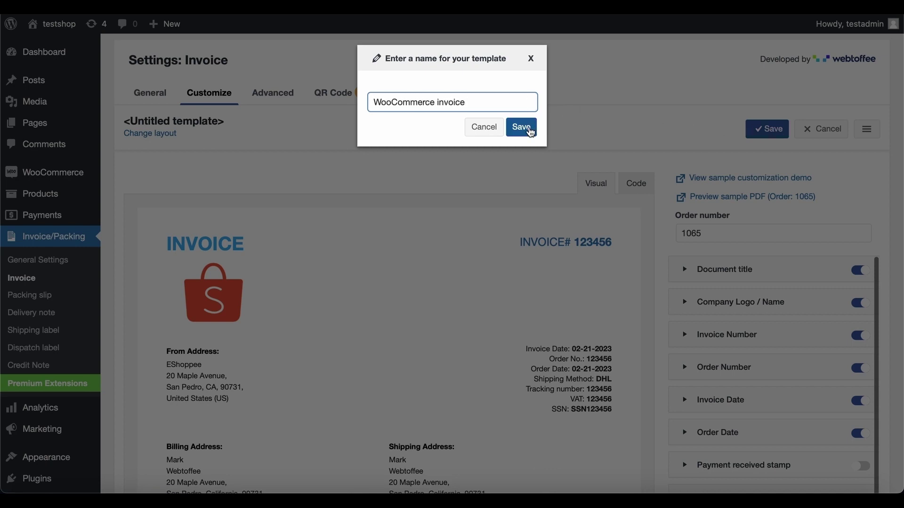
left_click(527, 128)
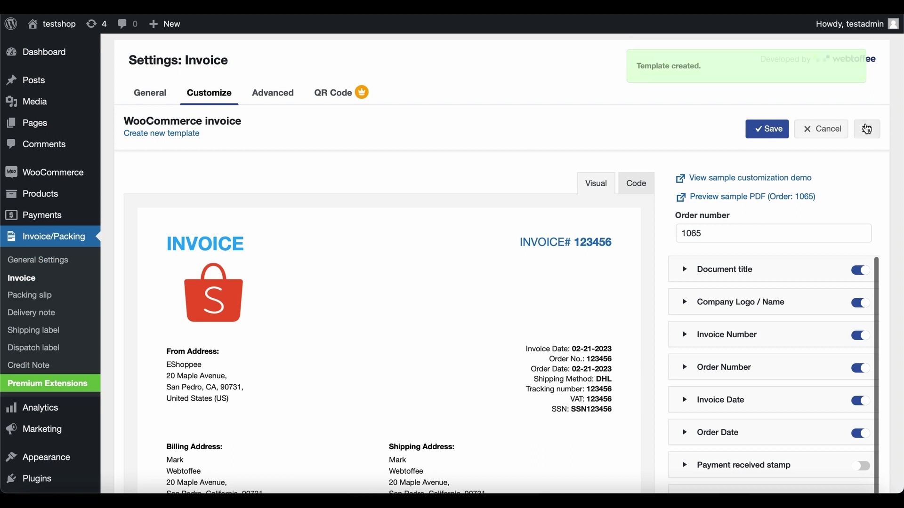
left_click(867, 130)
left_click(853, 153)
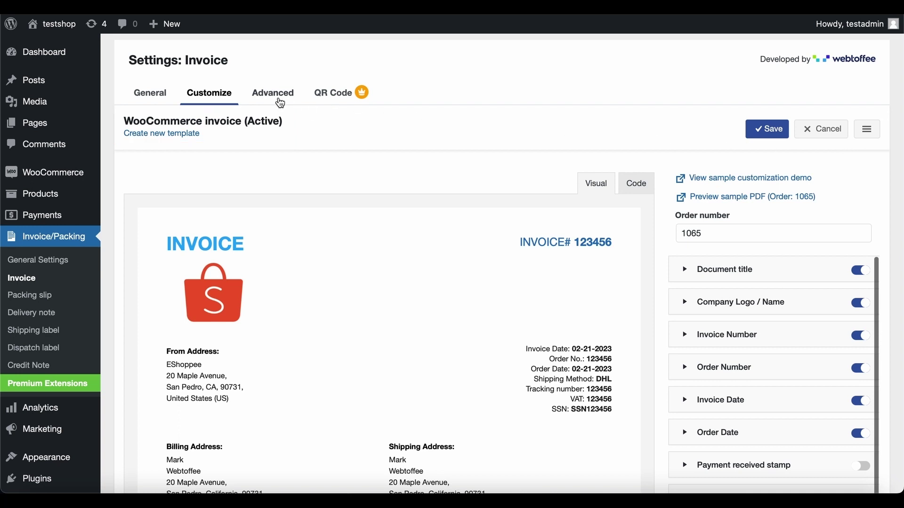
Step: Open the Advanced invoice settings, inspect the order meta options and form, and scroll to the logo and signature uploads
left_click(273, 98)
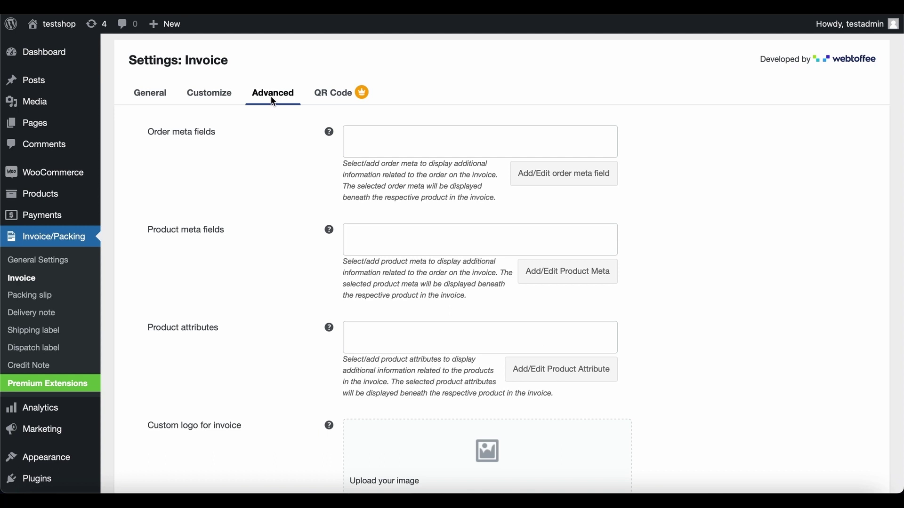
left_click(357, 138)
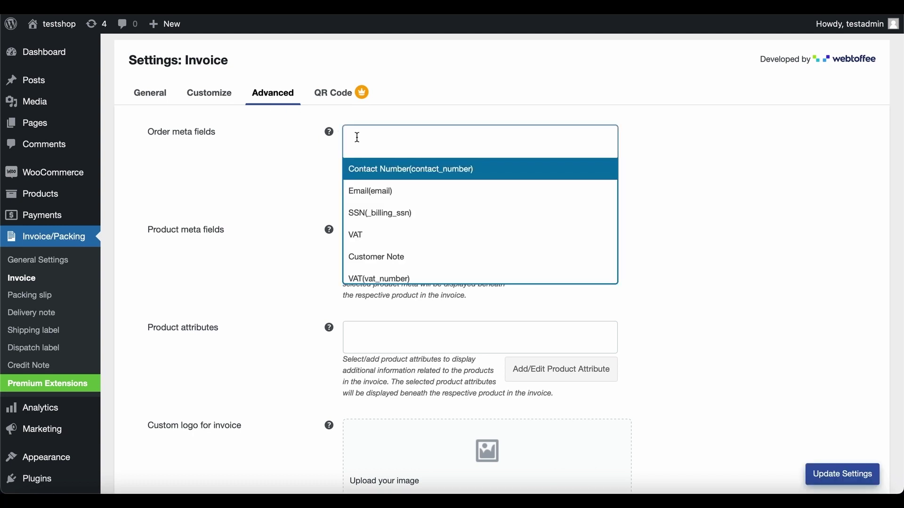
left_click(357, 138)
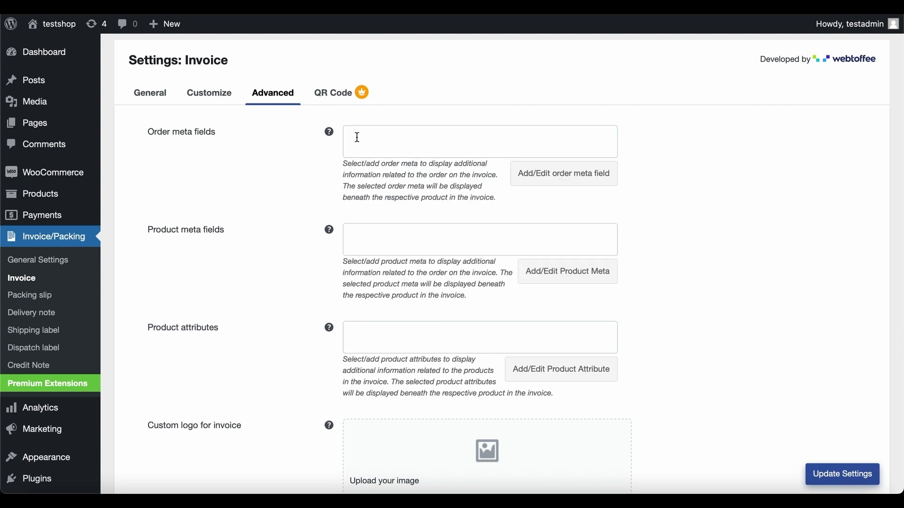
left_click(568, 180)
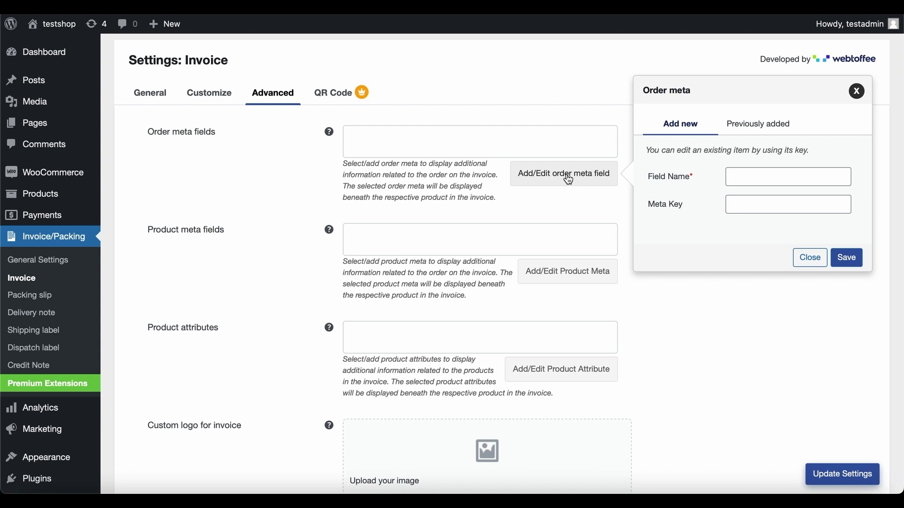
left_click(809, 259)
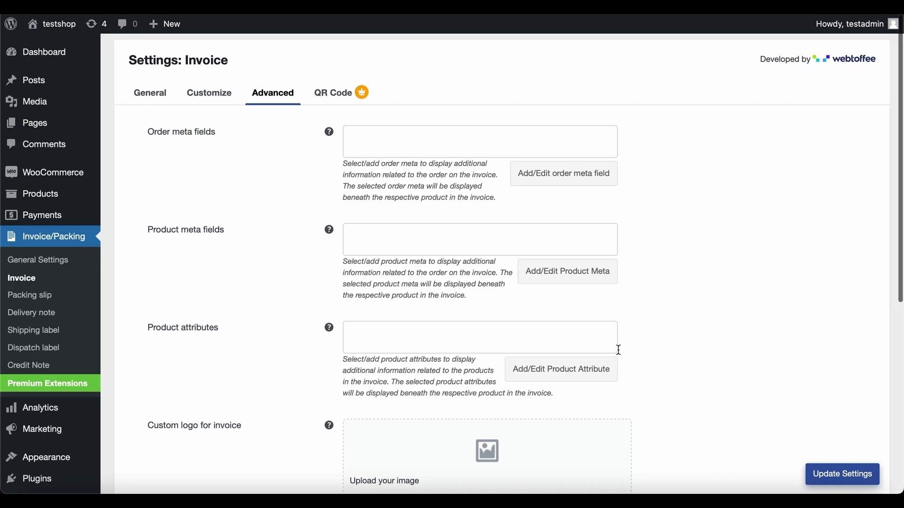
scroll(617, 348, "down", 5)
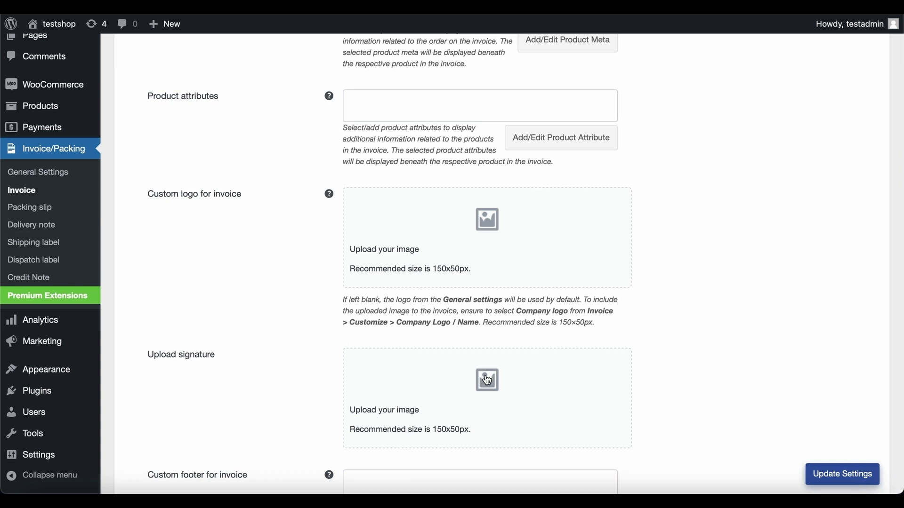
Step: Set sign.jpeg from the Media Library as the invoice signature
left_click(486, 394)
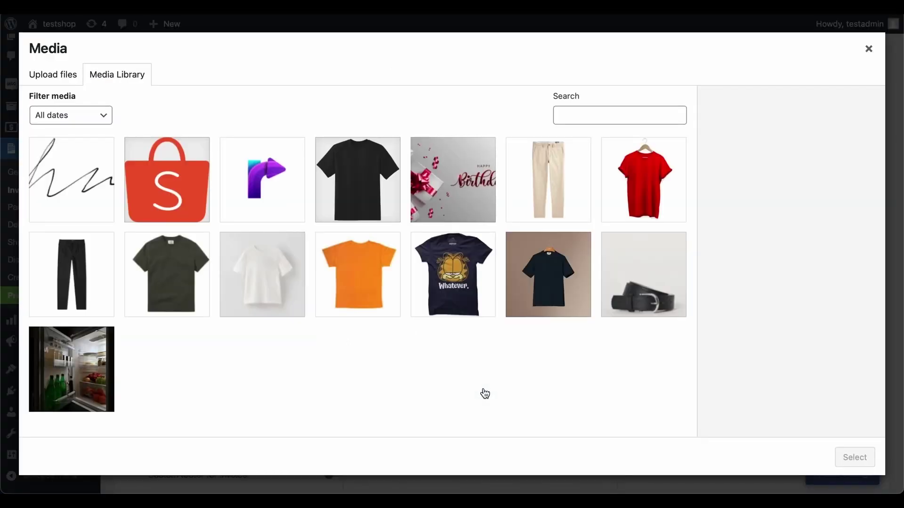
left_click(107, 210)
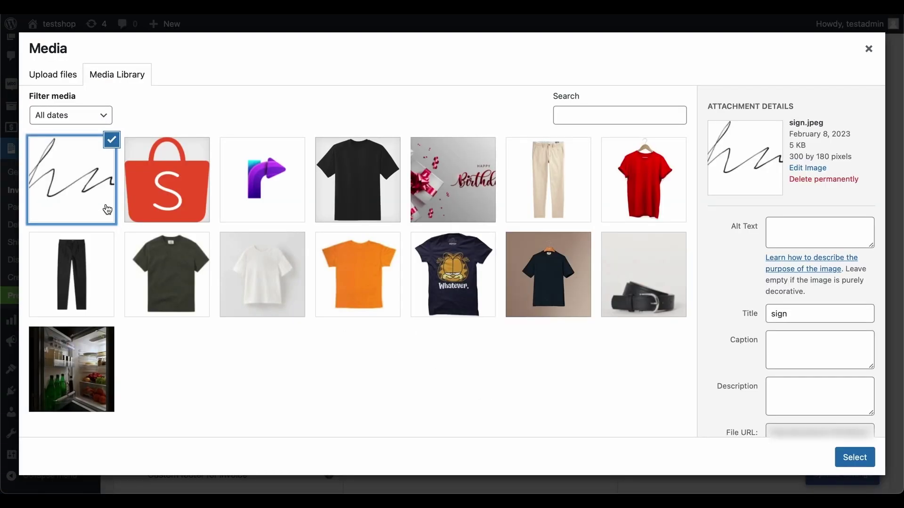
left_click(856, 458)
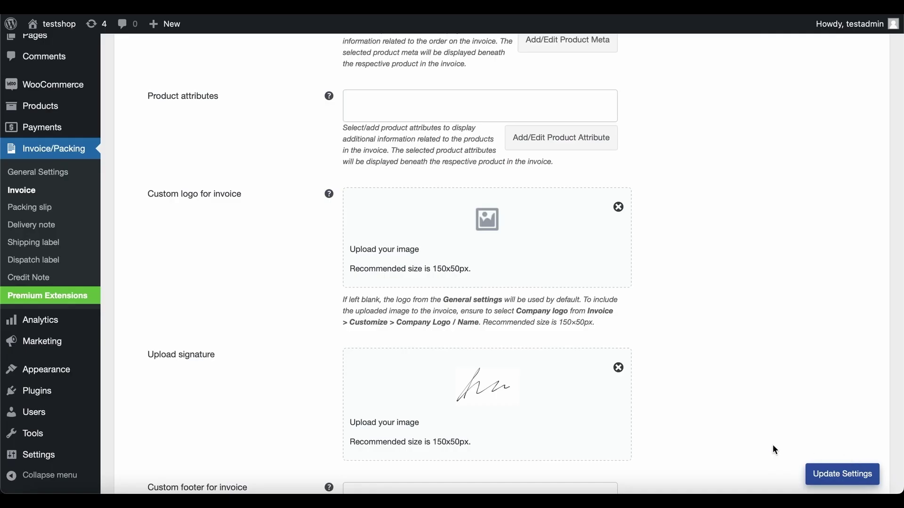
Step: Set the invoice footer to 'Thanks for shopping with us!' and save the settings
scroll(735, 438, "down", 3)
left_click(518, 368)
type("Thanks for shopping with us!")
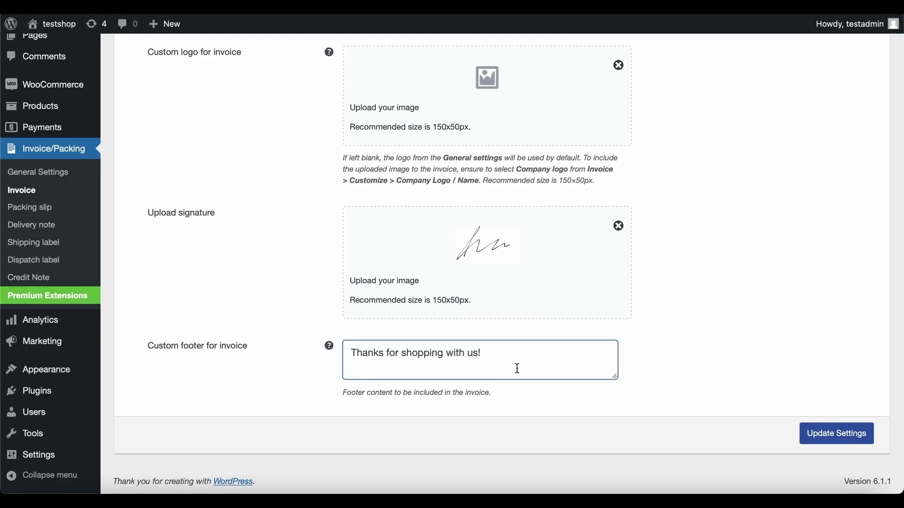
left_click(659, 374)
left_click(851, 440)
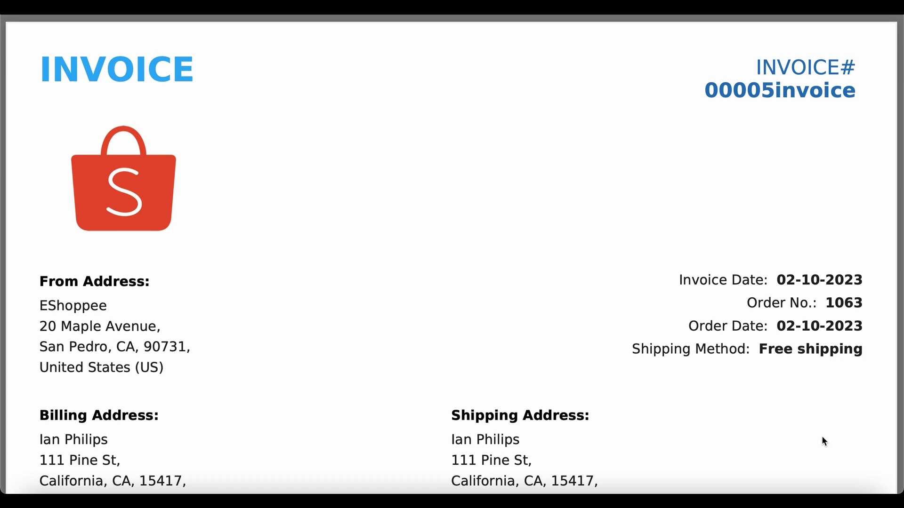
scroll(824, 441, "down", 10)
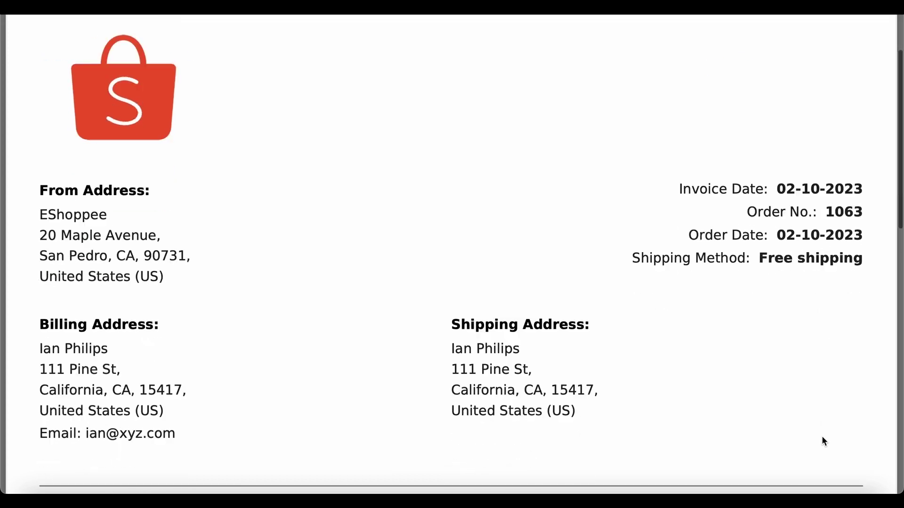
scroll(823, 438, "down", 7)
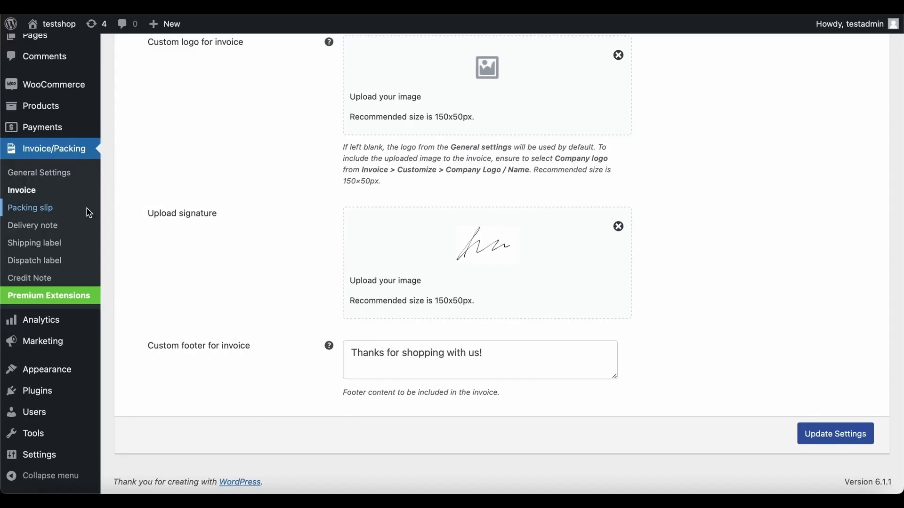
Step: In Packing slip settings, set 'Email packingslip automatically to' Custom email and save
left_click(89, 213)
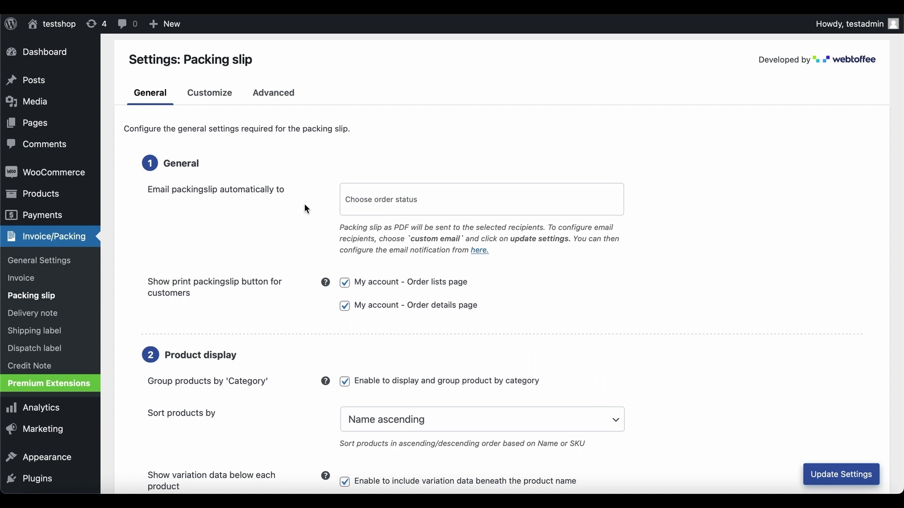
left_click(375, 201)
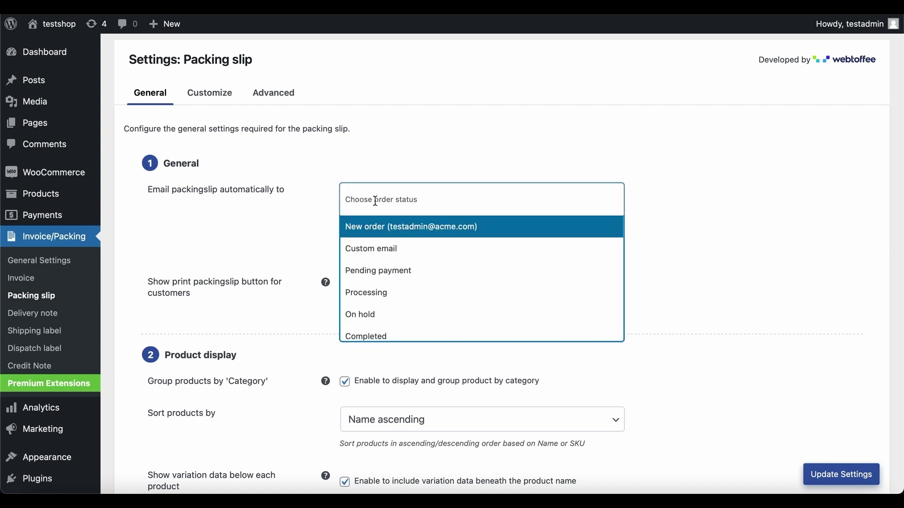
left_click(386, 248)
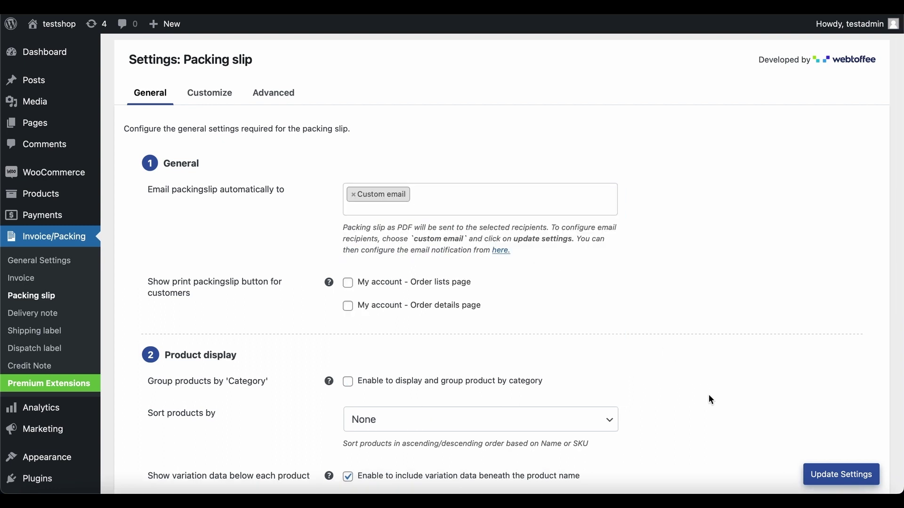
left_click(849, 481)
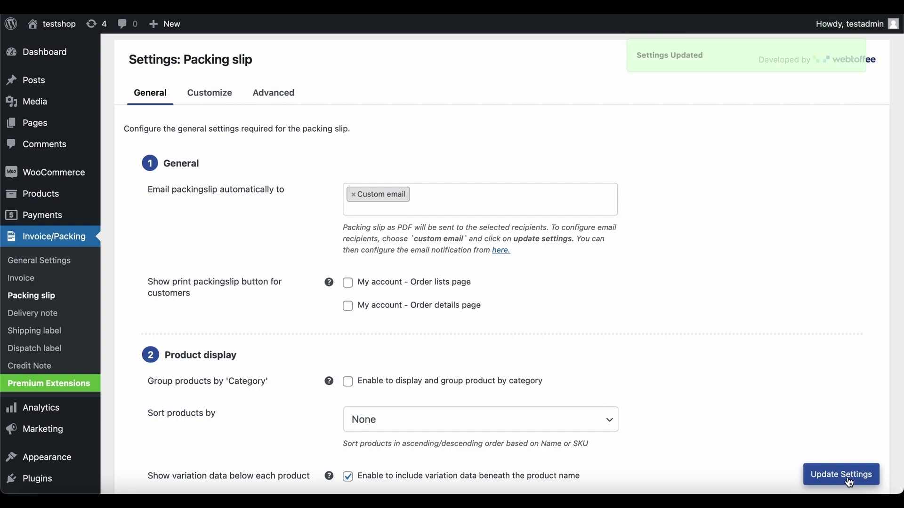
Step: Append a warehouse e-mail address to the packing slip email recipients, save, and return to Packing slip settings
left_click(501, 251)
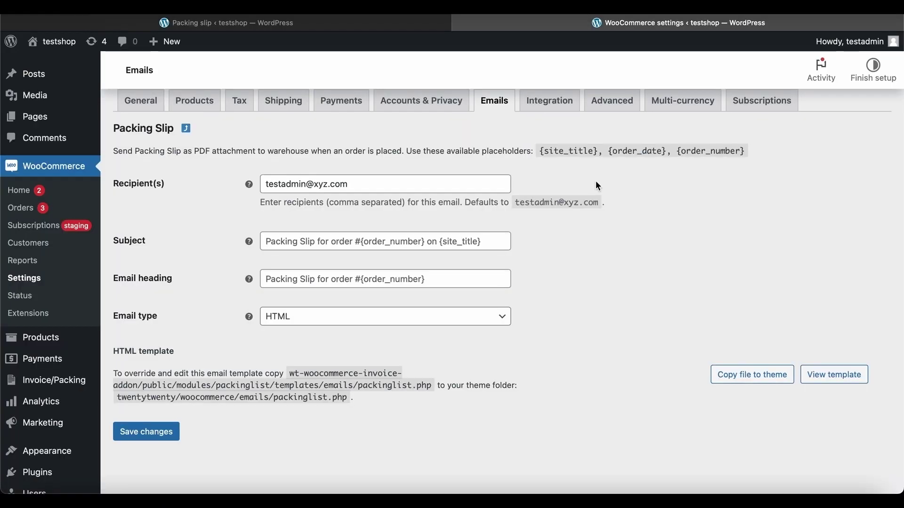
left_click(483, 185)
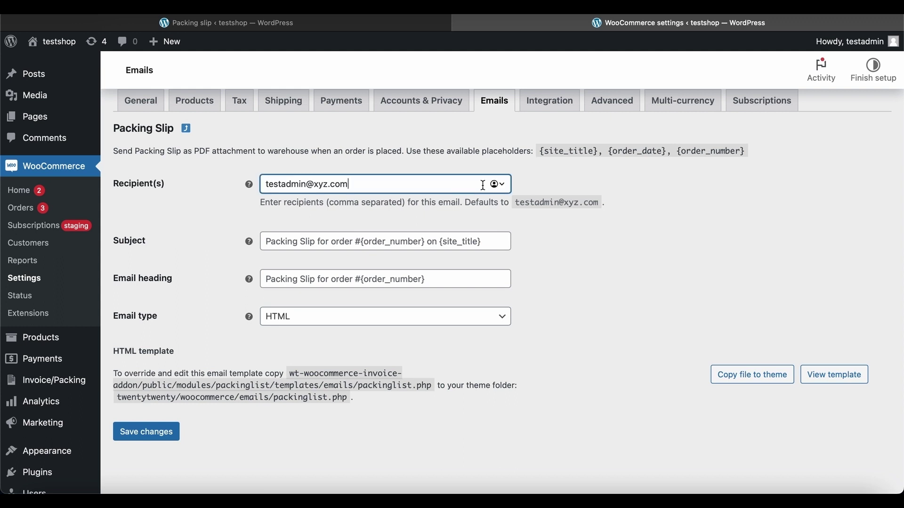
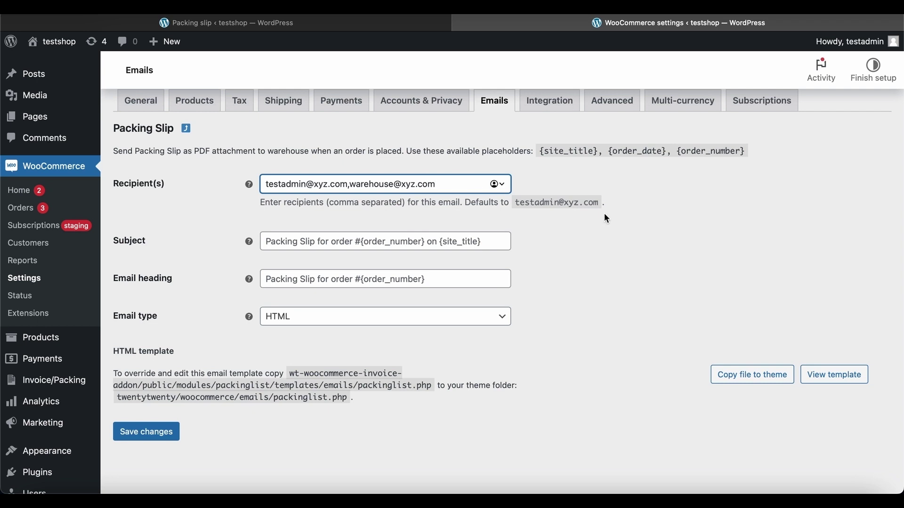
left_click(655, 240)
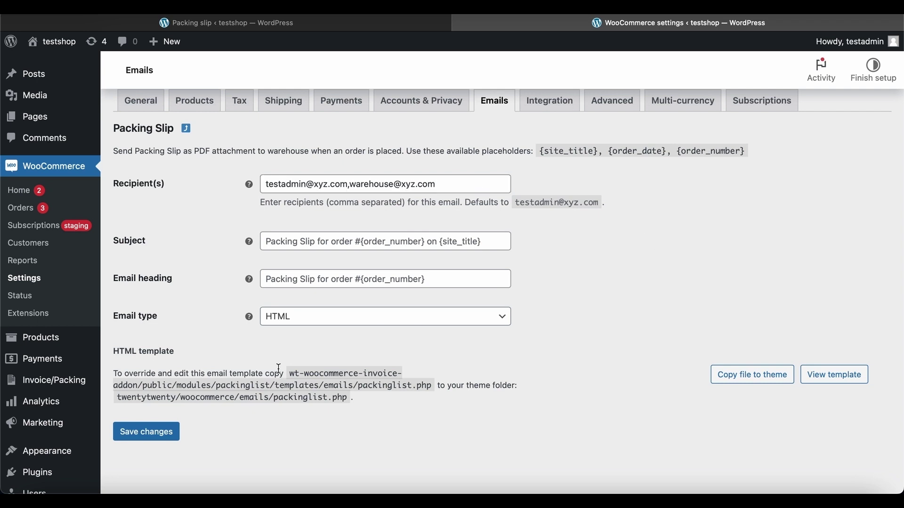
left_click(143, 432)
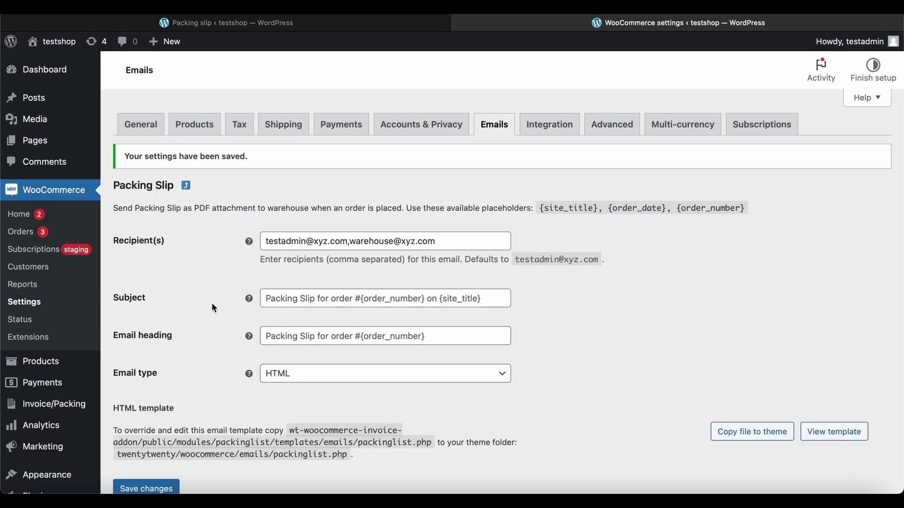
key("ctrl+shift+Tab")
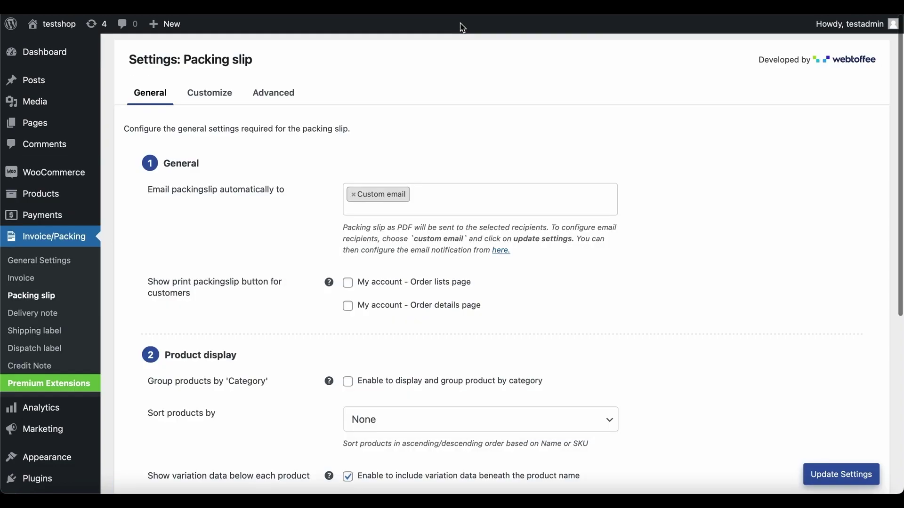
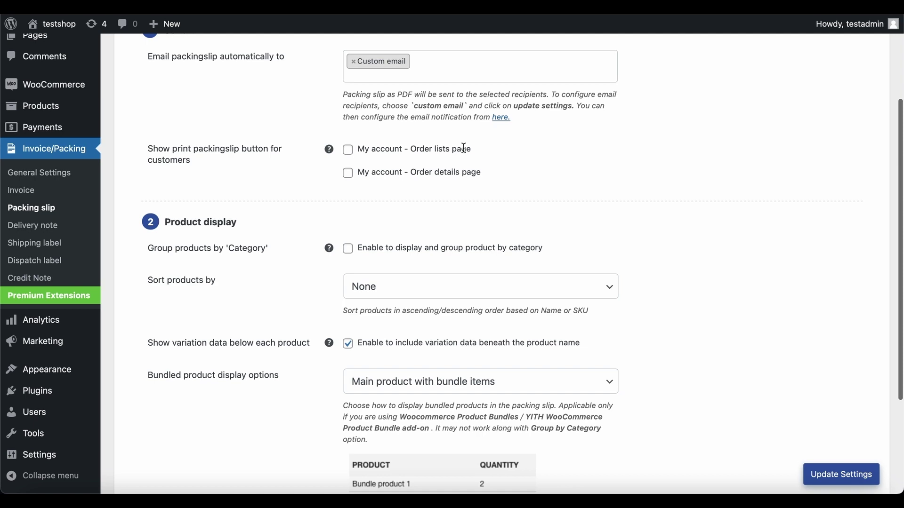
Step: Show customer print buttons, group by category, sort by Name ascending, list main bundle product only, and save
left_click(348, 151)
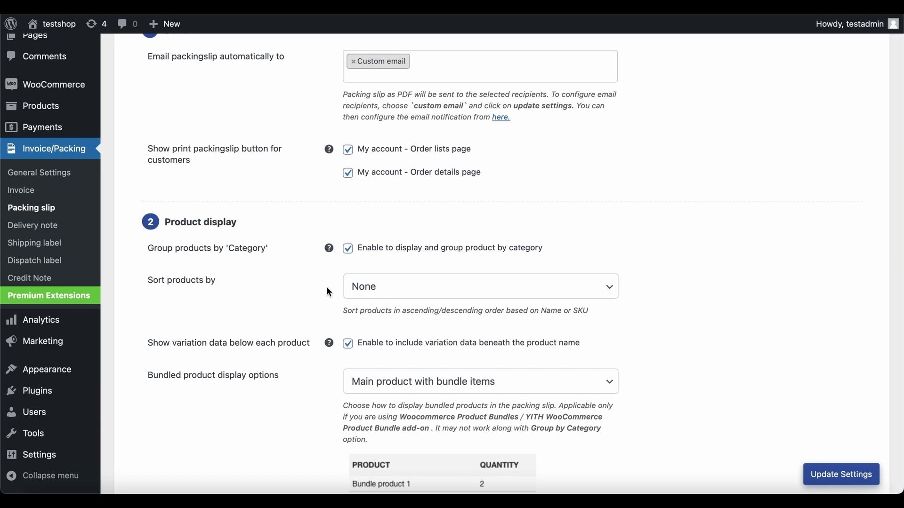
left_click(397, 294)
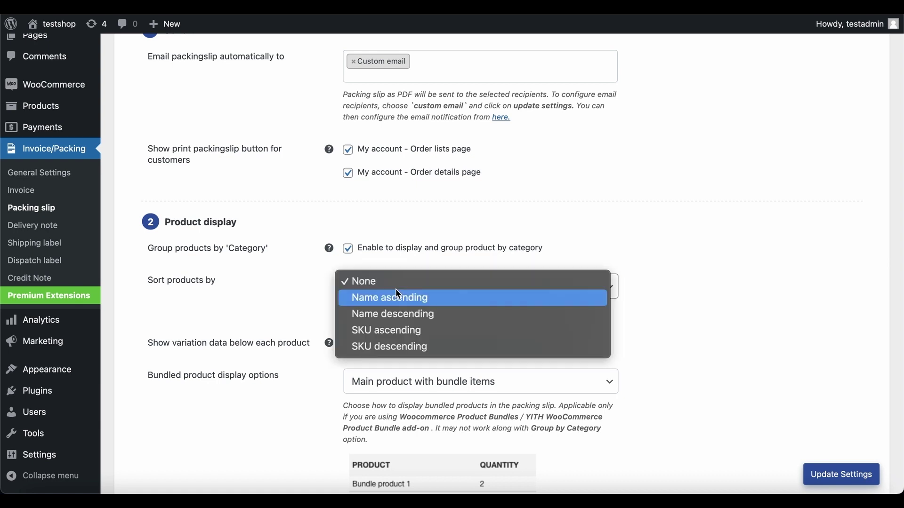
left_click(437, 298)
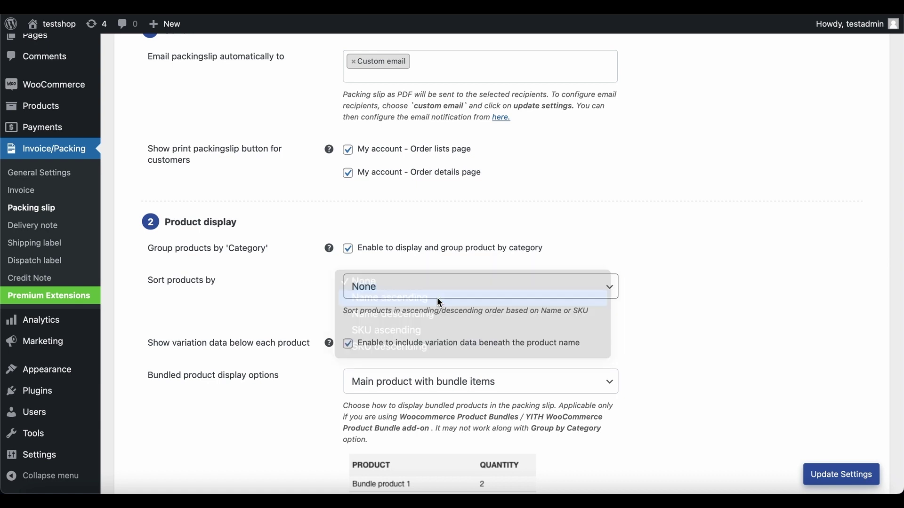
left_click(328, 355)
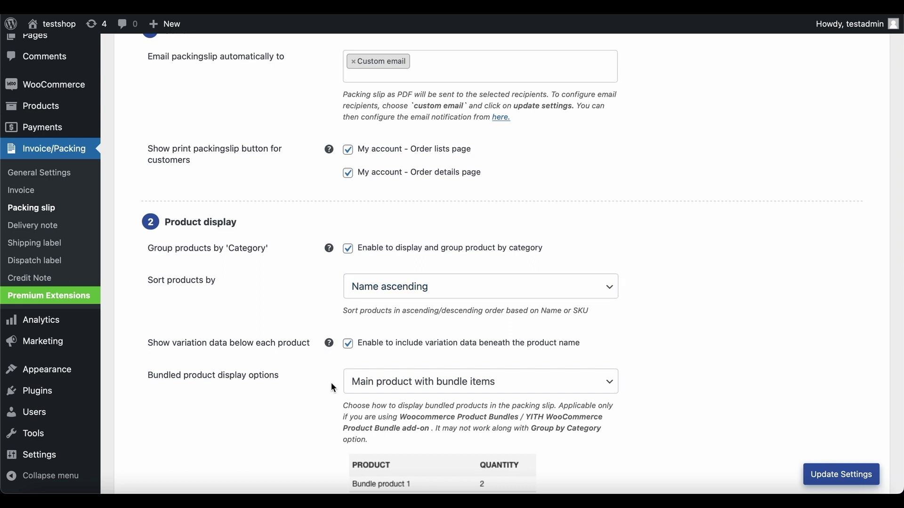
left_click(508, 391)
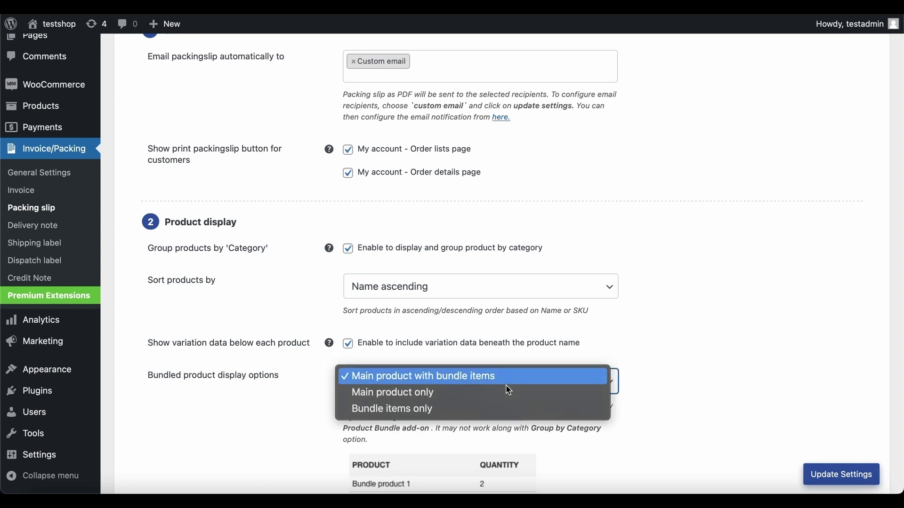
left_click(507, 393)
scroll(505, 395, "down", 2)
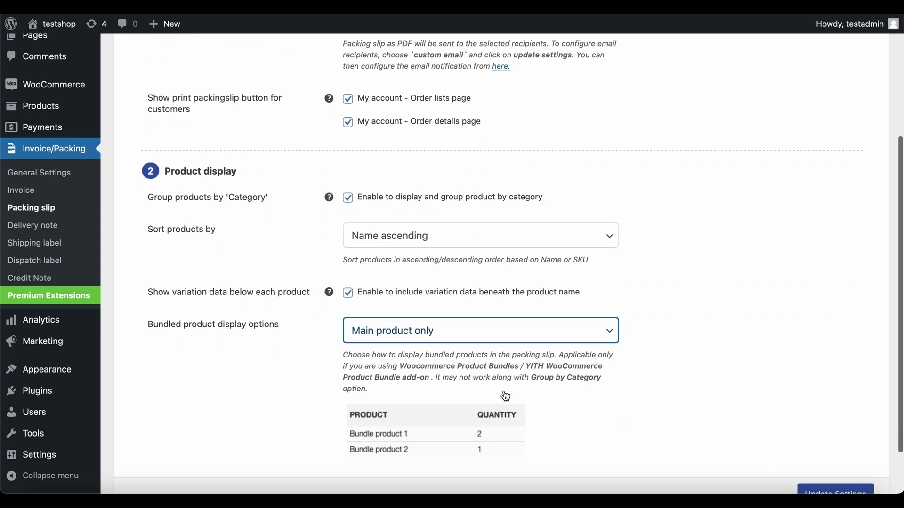
scroll(506, 396, "down", 1)
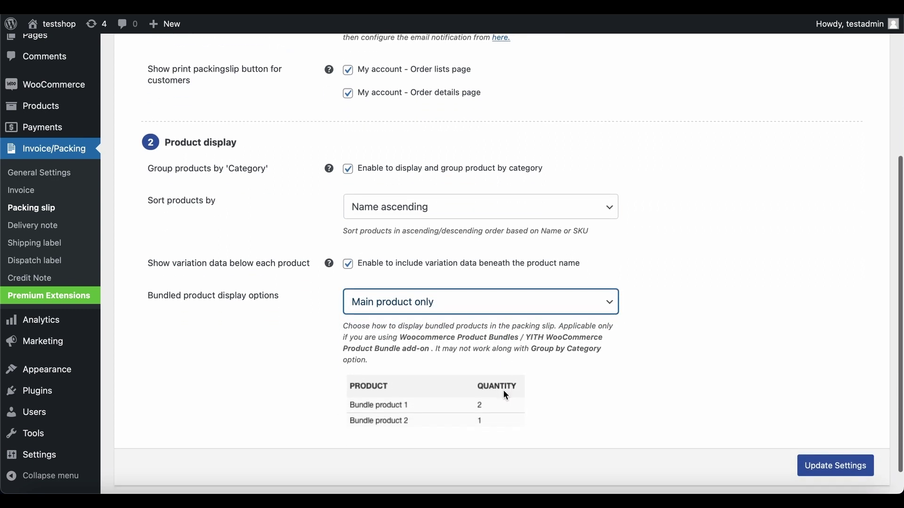
left_click(841, 467)
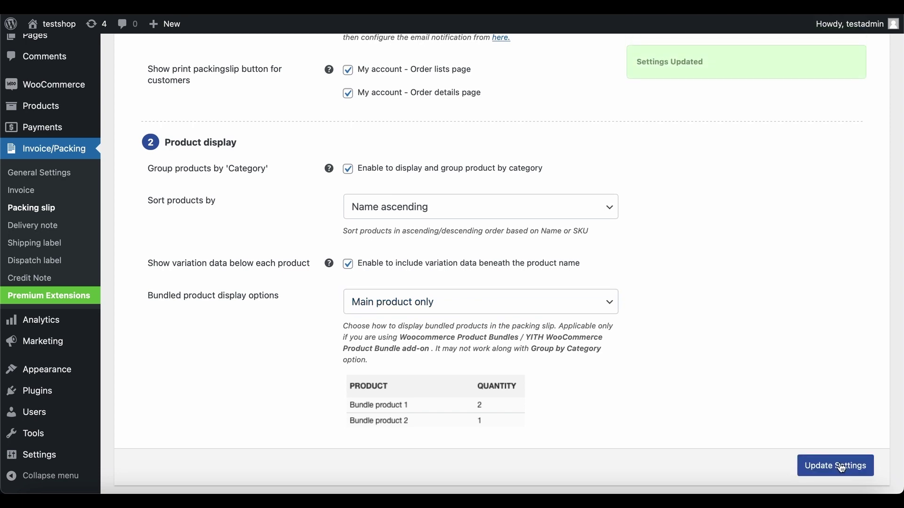
scroll(841, 467, "up", 5)
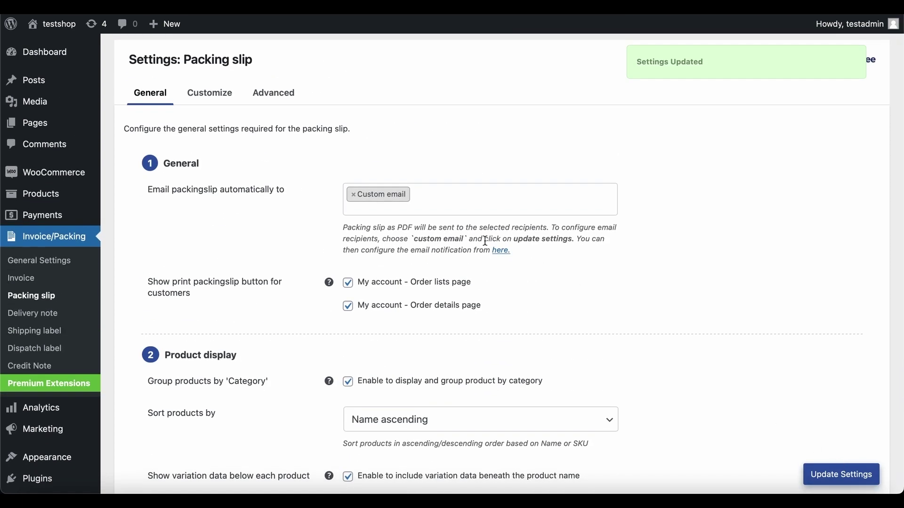
Step: Switch the packing slip template to the PRO - 2 layout
left_click(209, 95)
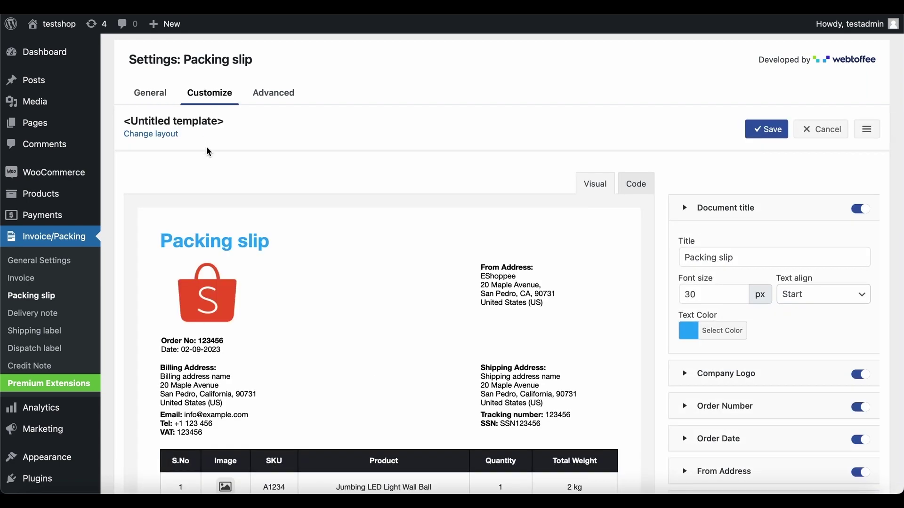
left_click(156, 134)
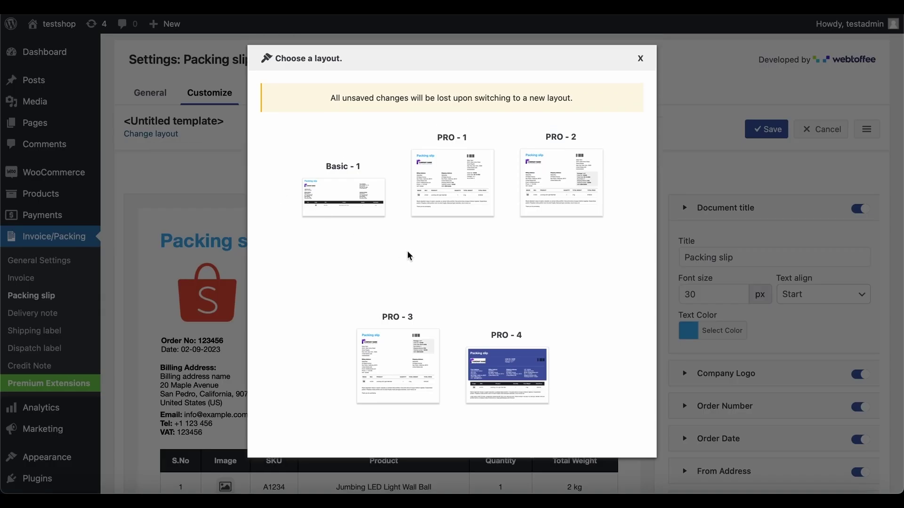
left_click(556, 182)
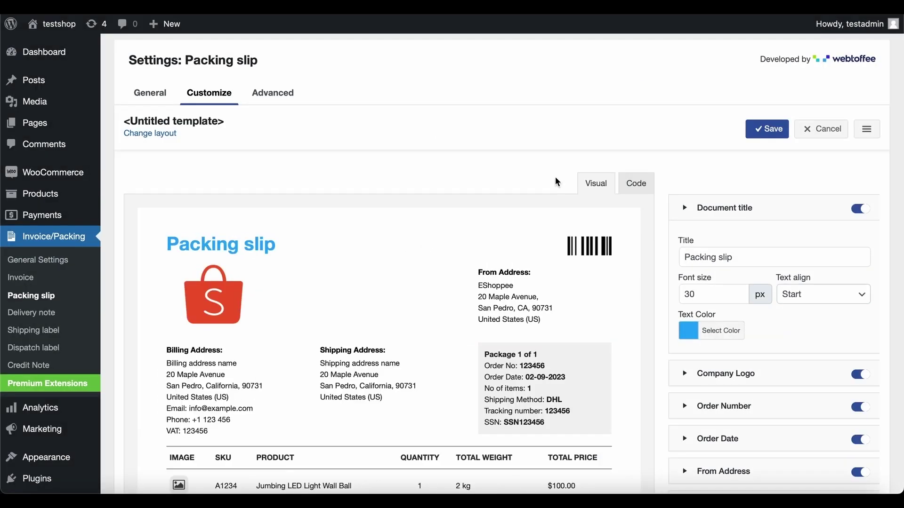
left_click(636, 186)
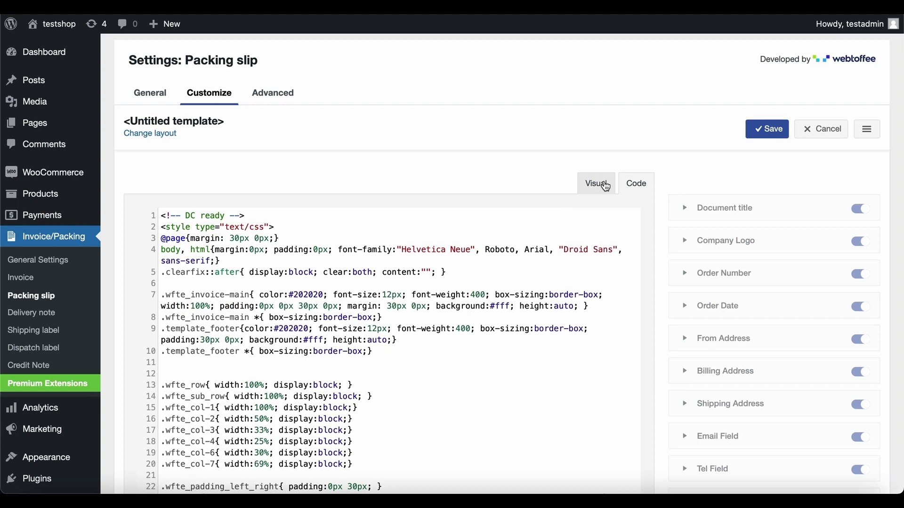
left_click(601, 185)
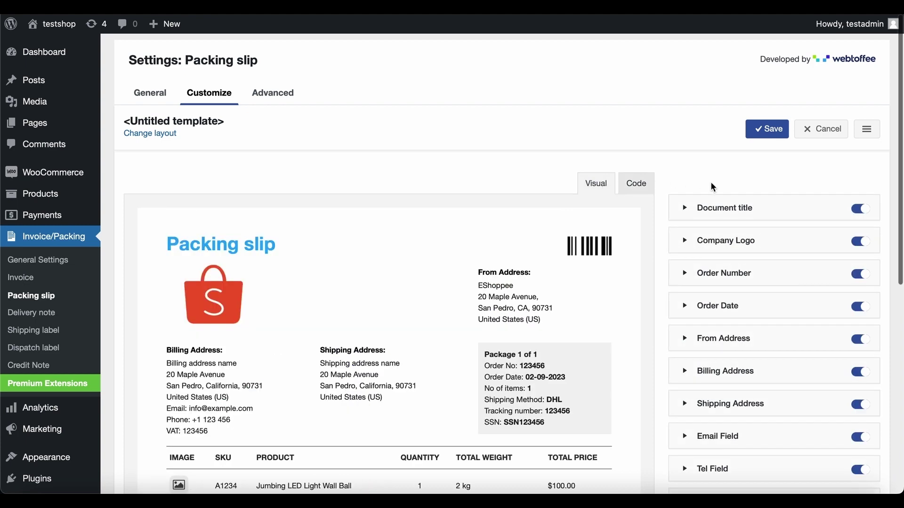
Step: Remove the Return Policy and Footer from the packing slip
scroll(713, 187, "down", 7)
scroll(712, 187, "down", 2)
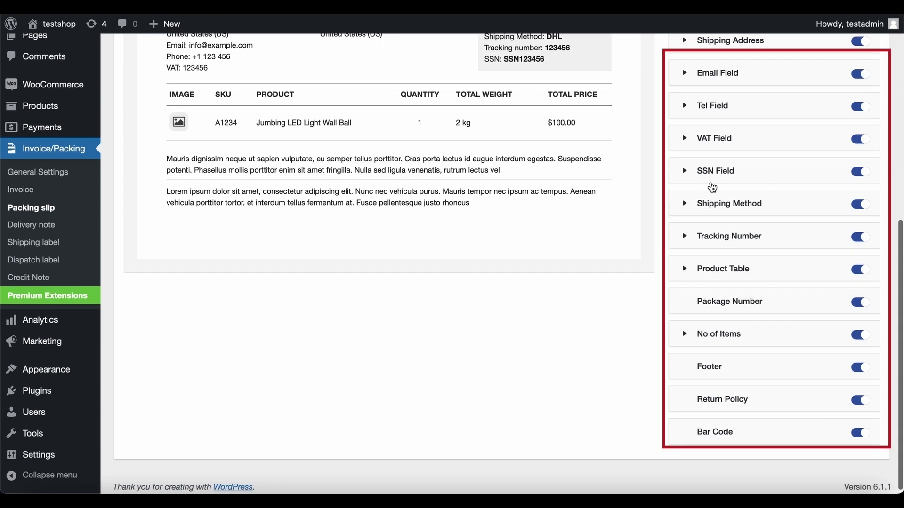
left_click(860, 395)
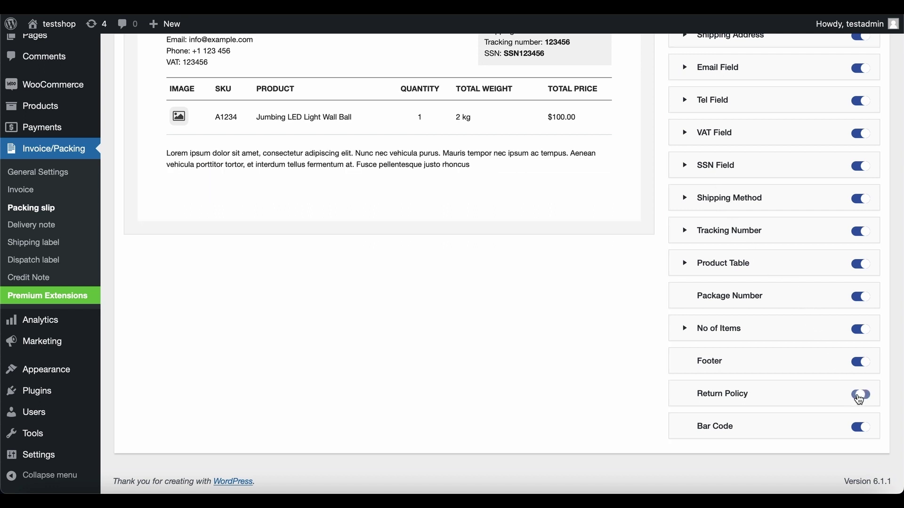
left_click(861, 362)
scroll(863, 365, "up", 3)
scroll(862, 367, "up", 4)
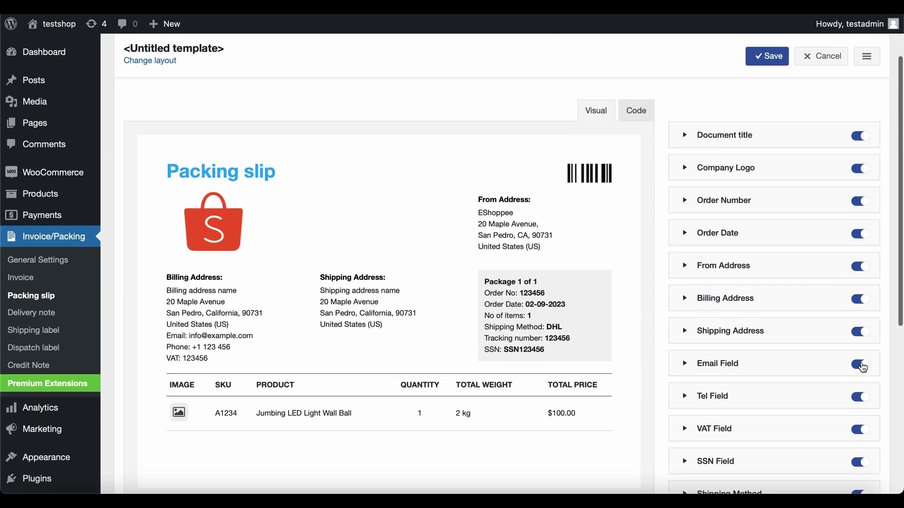
Step: Edit the Tracking number font size so it ends in 3
left_click(549, 338)
scroll(695, 431, "down", 3)
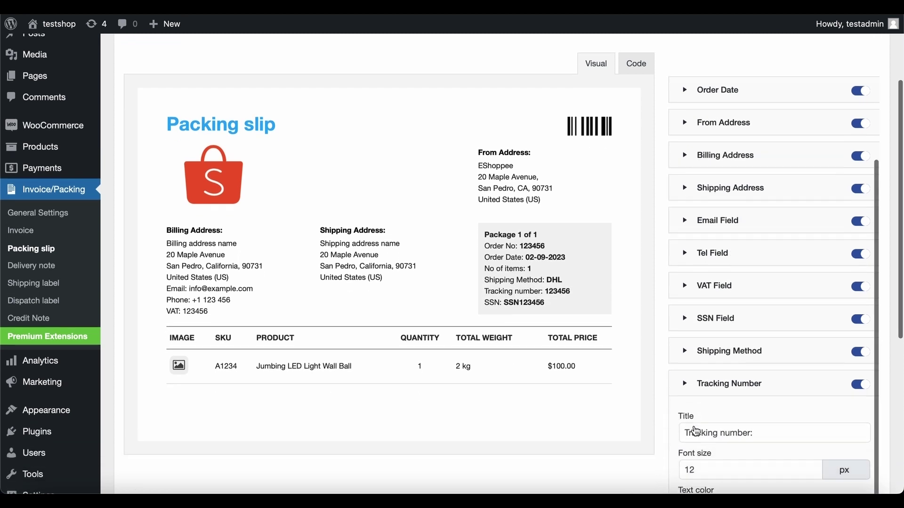
left_click(805, 406)
key("BackSpace")
type("3")
scroll(583, 393, "up", 3)
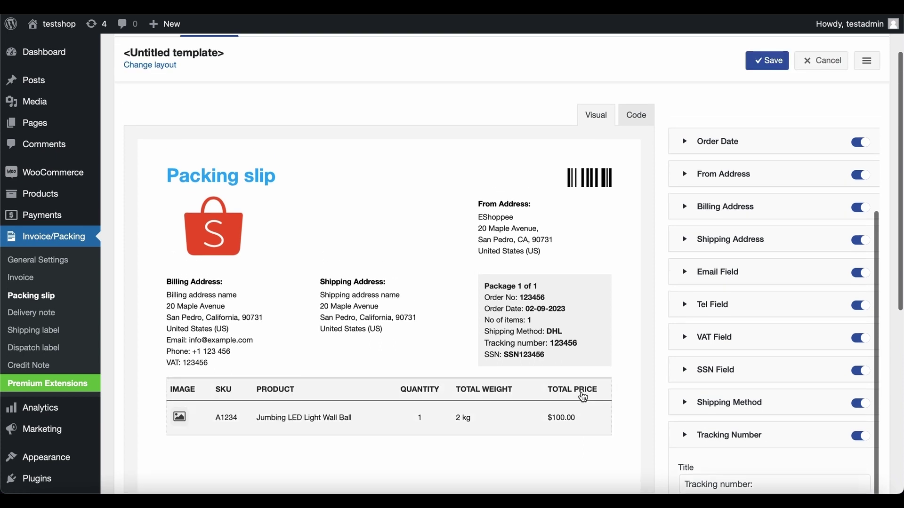
Step: Make the packing slip document title text black
left_click(244, 186)
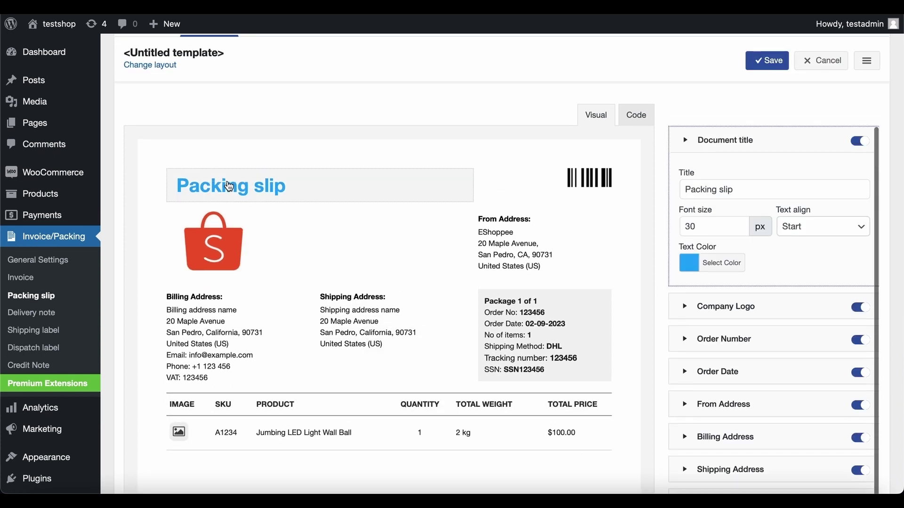
left_click(692, 262)
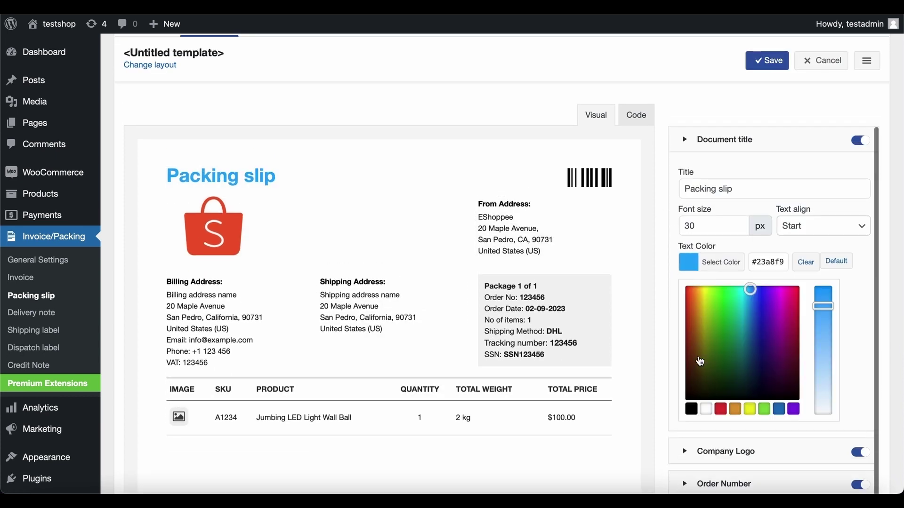
left_click(691, 409)
left_click(865, 369)
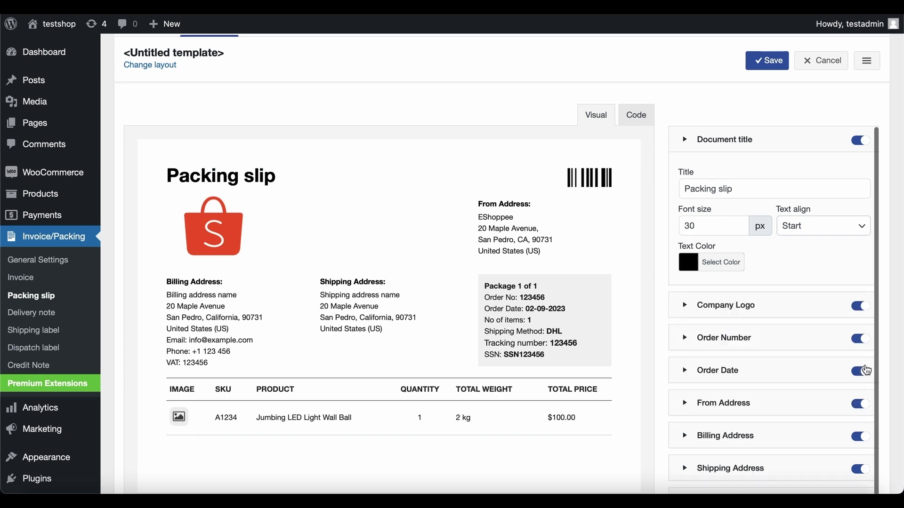
scroll(866, 367, "up", 3)
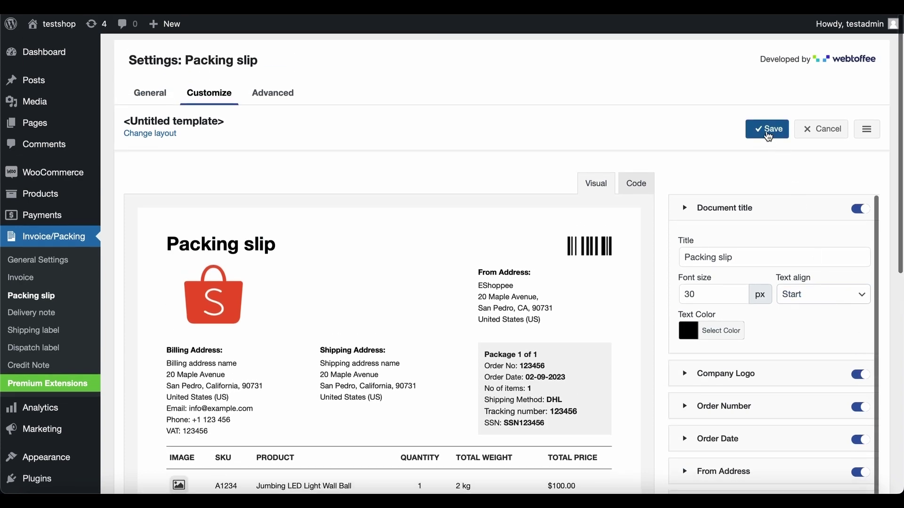
Step: Save the layout as the template 'Packing slip template'
left_click(768, 130)
type("Packing")
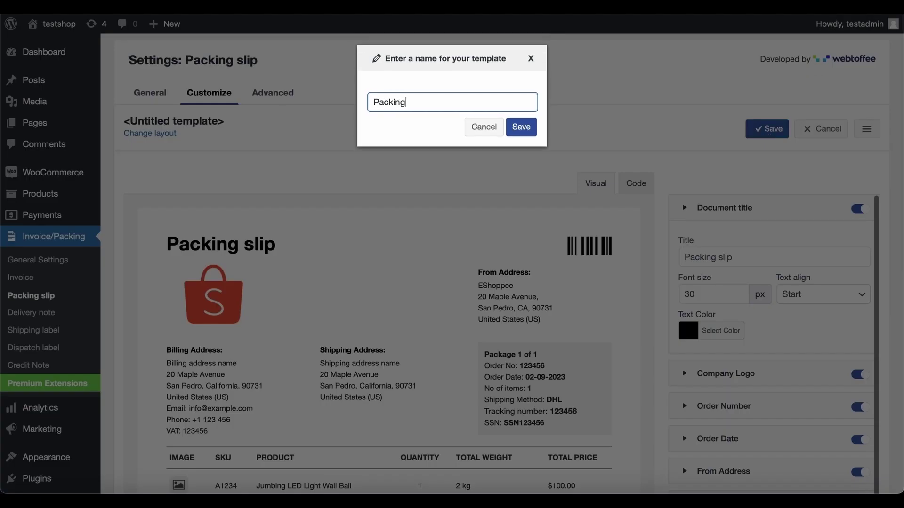
type(" slip template")
left_click(529, 130)
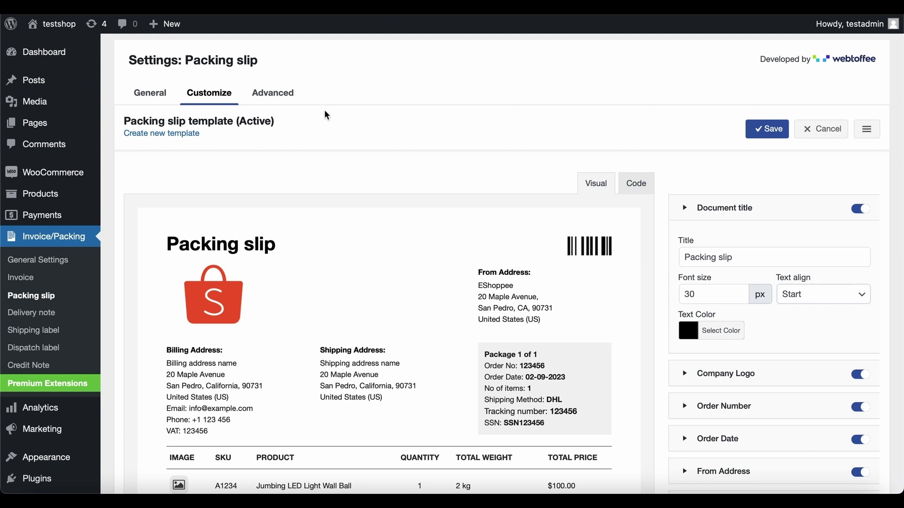
Step: Open the packing slip Advanced settings and check the Contact Number and Email order meta fields
left_click(275, 98)
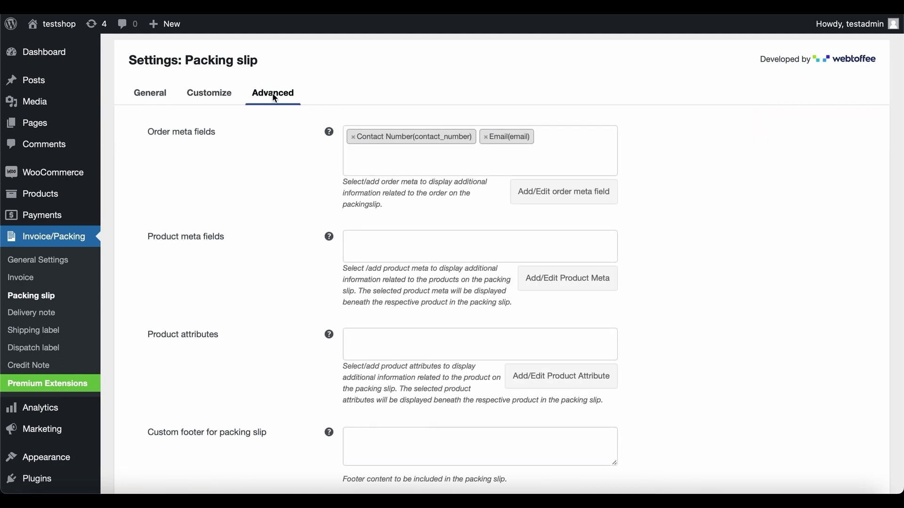
left_click(371, 158)
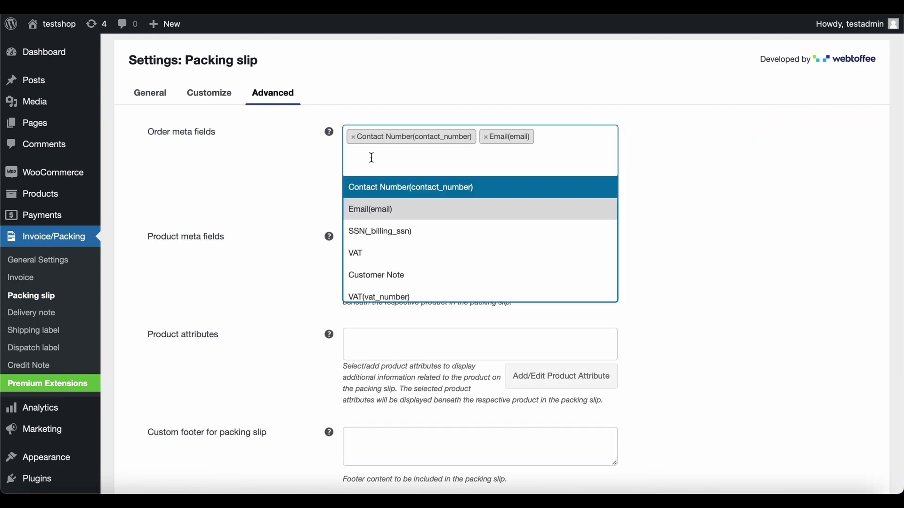
left_click(372, 158)
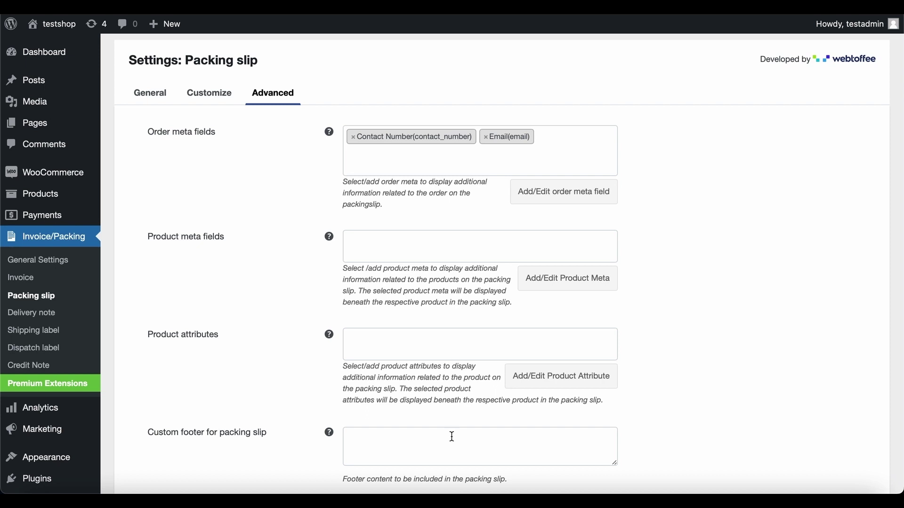
scroll(451, 437, "down", 1)
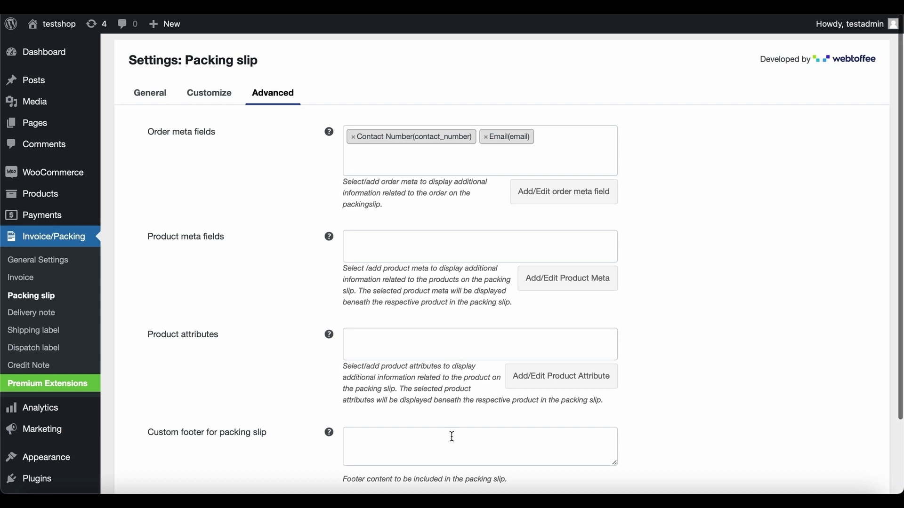
scroll(452, 437, "down", 2)
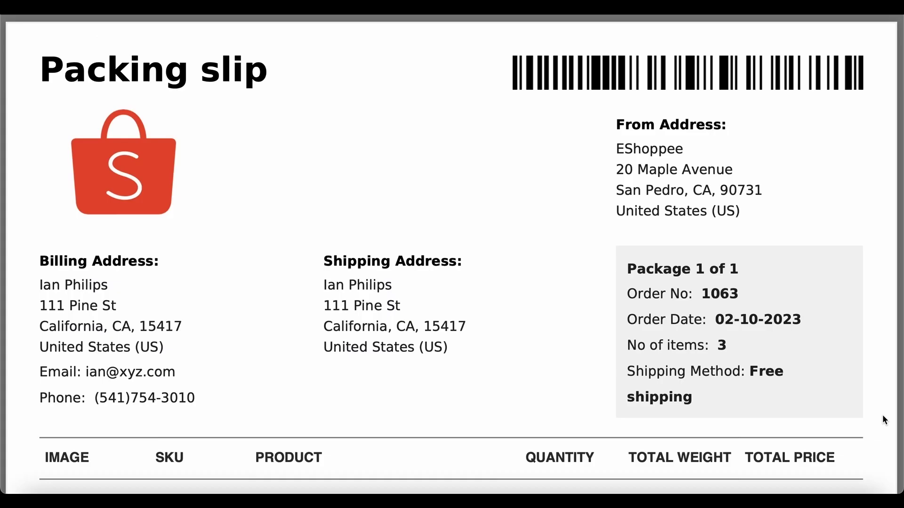
Step: Review the generated packing slip, then go to the Credit Note settings
scroll(882, 414, "down", 3)
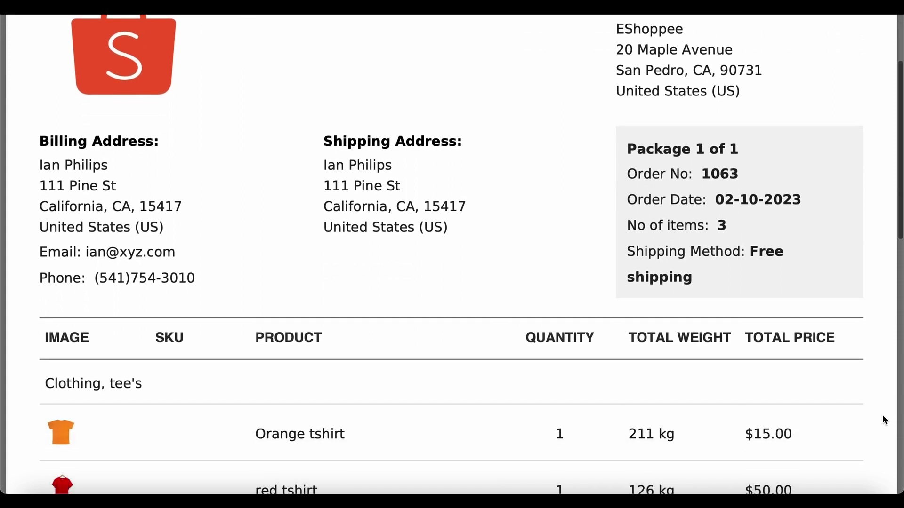
scroll(882, 414, "down", 3)
scroll(883, 415, "down", 3)
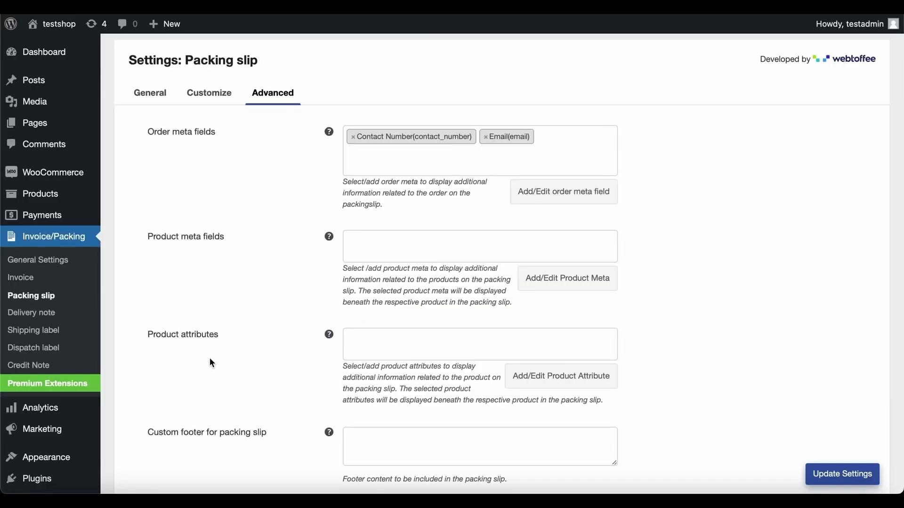
left_click(86, 366)
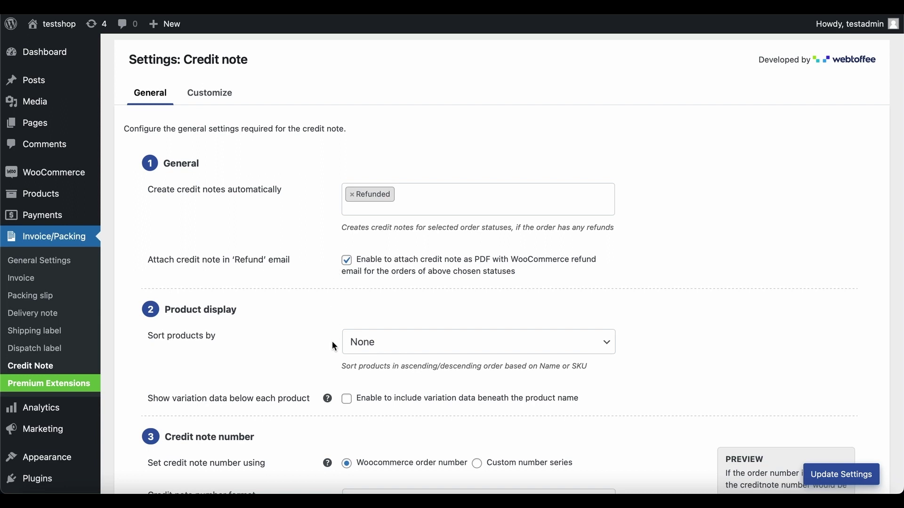
Step: Keep product sorting at None and enable variation data beneath product names
left_click(409, 343)
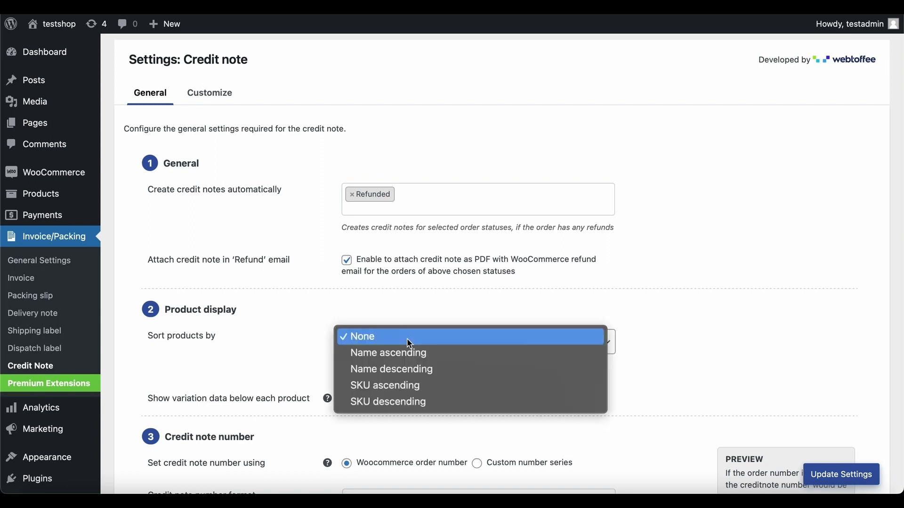
left_click(407, 340)
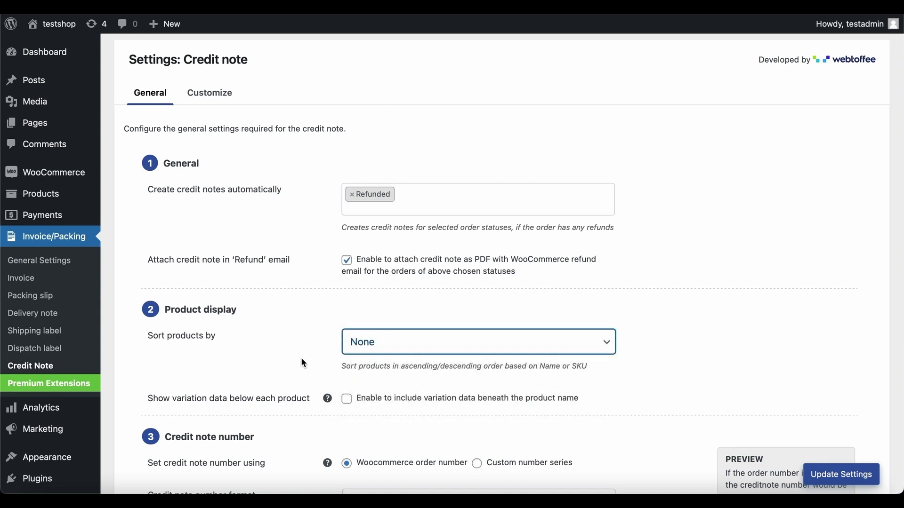
left_click(347, 399)
scroll(313, 442, "down", 4)
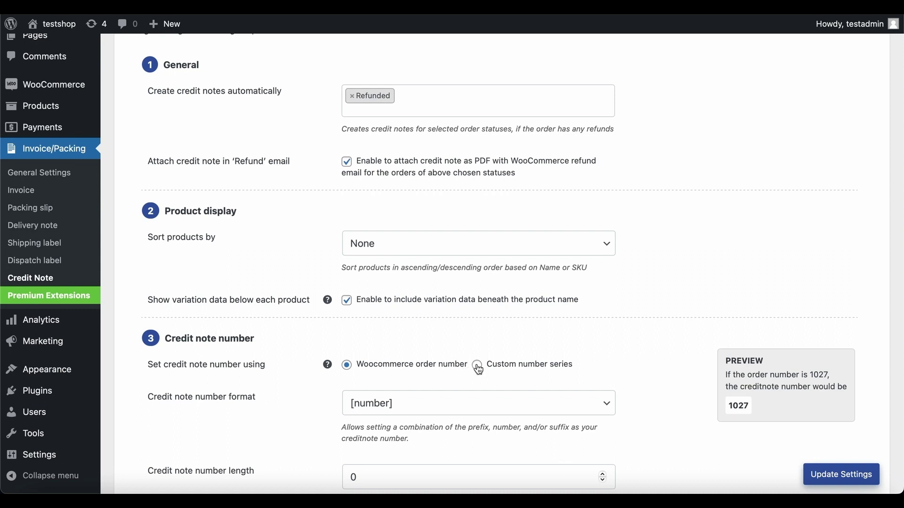
Step: Number credit notes from a custom series starting at 4, format [prefix][number], prefix 'credit'
left_click(477, 366)
left_click(594, 403)
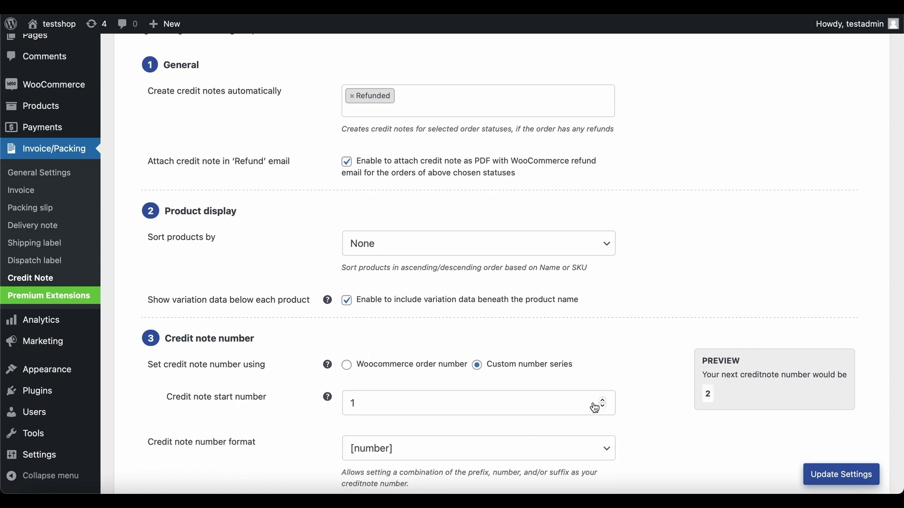
left_click(603, 400)
left_click(602, 400)
left_click(603, 400)
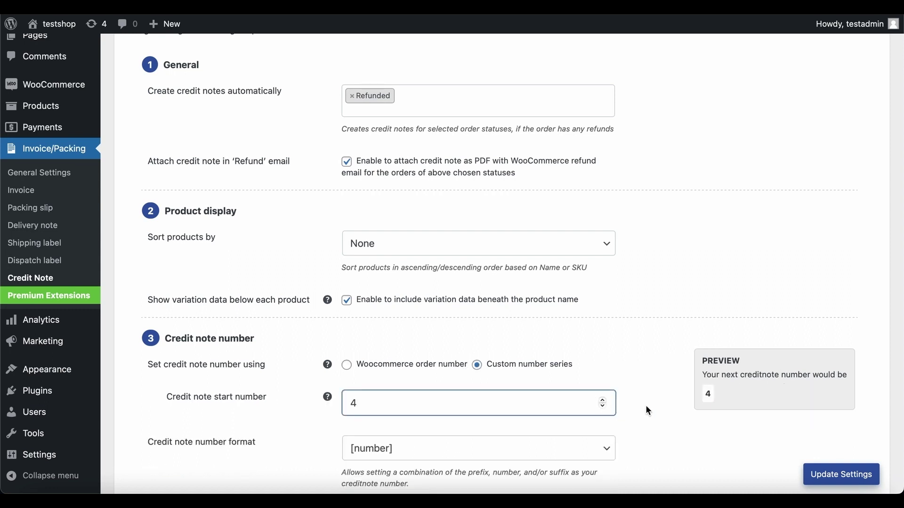
left_click(587, 446)
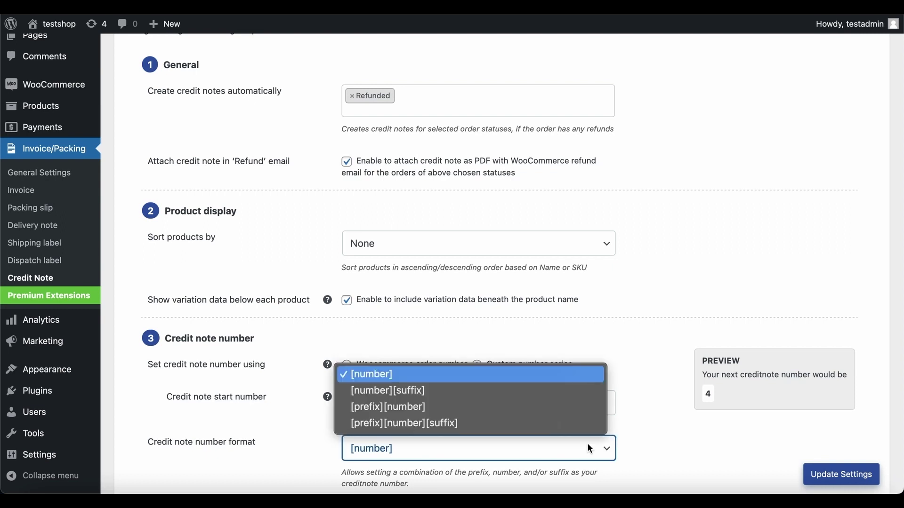
left_click(578, 406)
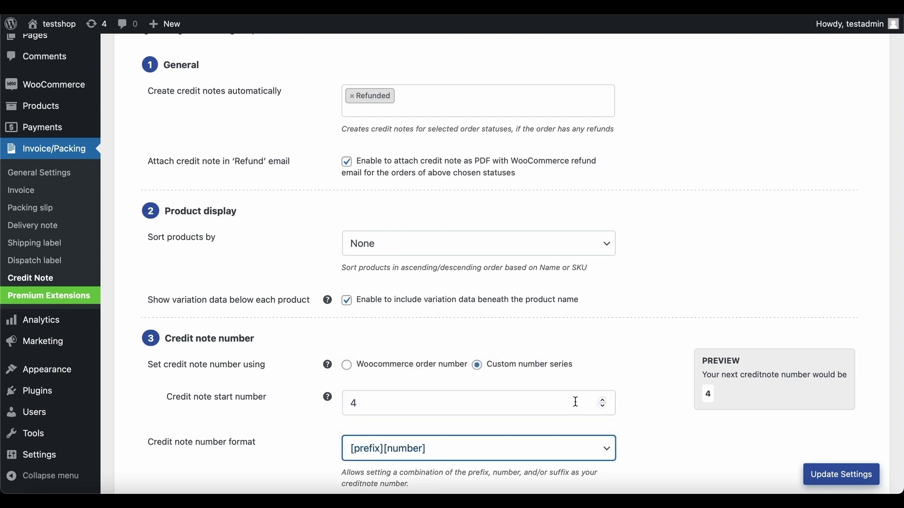
scroll(668, 436, "down", 3)
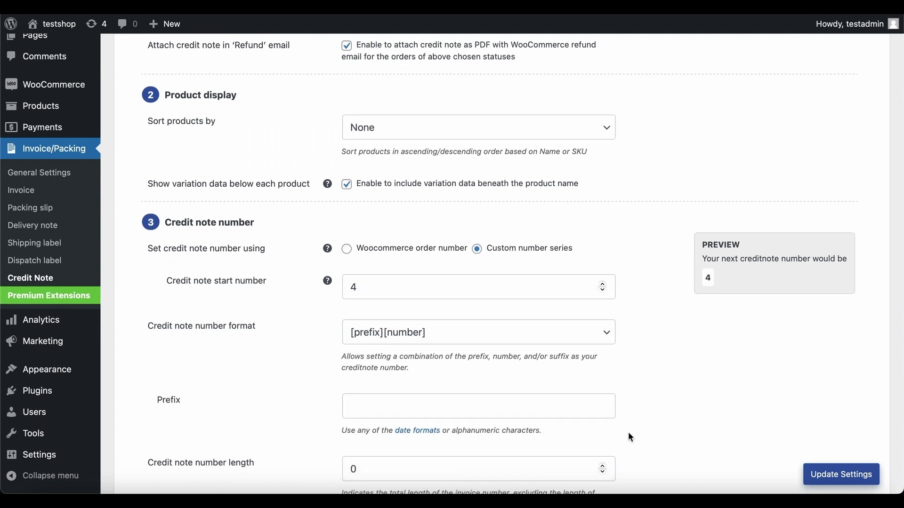
left_click(561, 406)
type("credit")
left_click(734, 405)
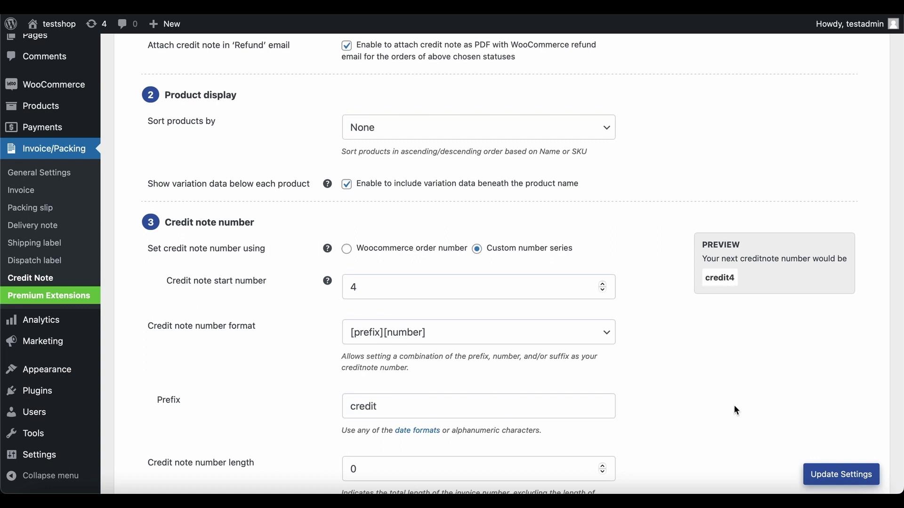
Step: Set the credit note number length to 5 and save the settings
scroll(734, 405, "down", 3)
left_click(603, 362)
left_click(603, 362)
left_click(603, 362)
left_click(603, 361)
left_click(603, 361)
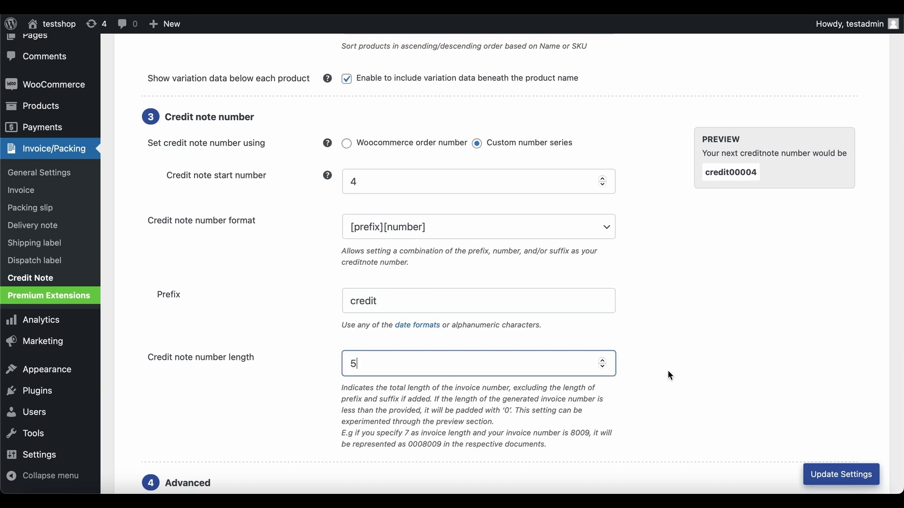
scroll(669, 372, "down", 10)
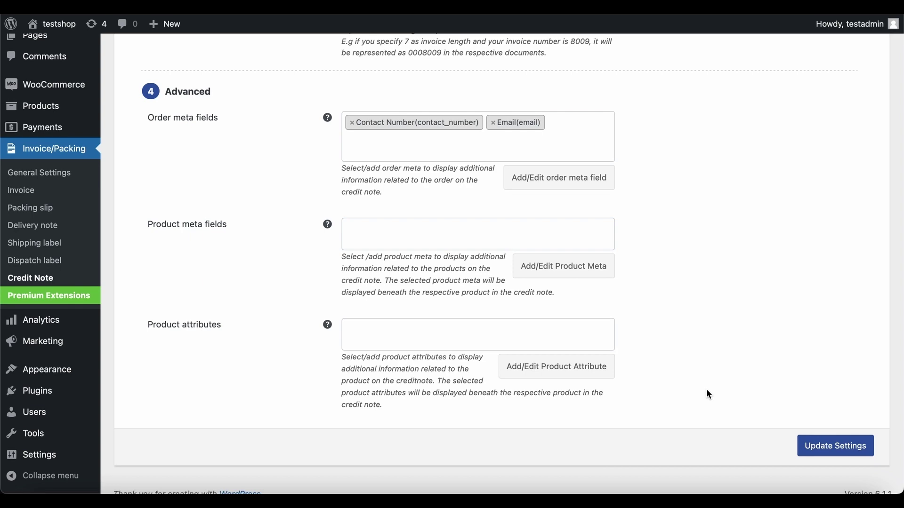
left_click(839, 450)
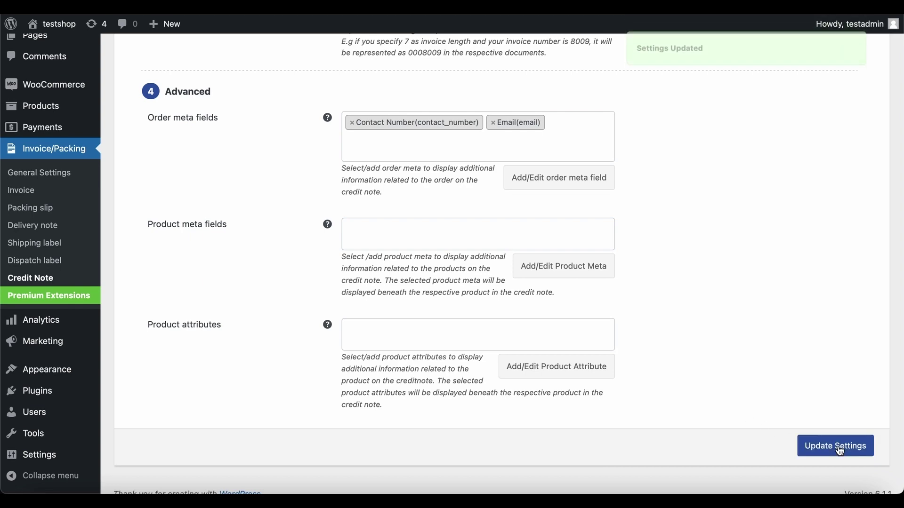
scroll(841, 451, "up", 20)
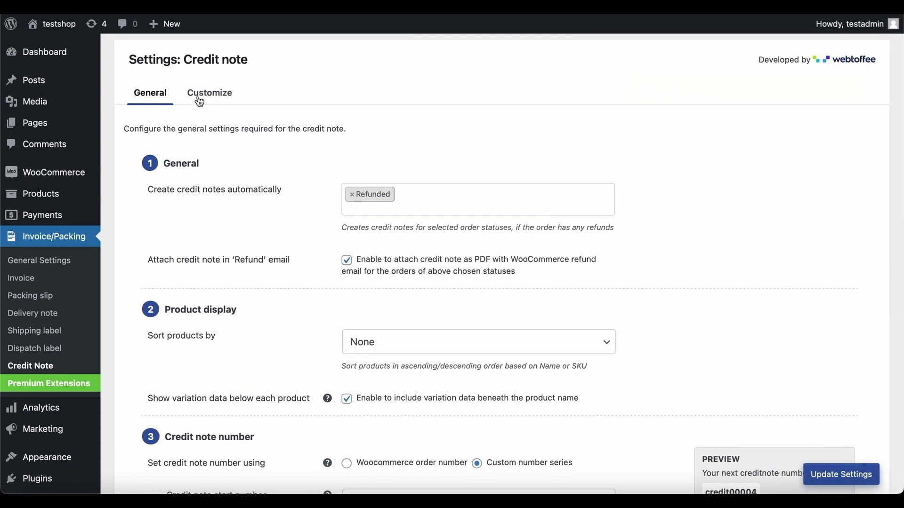
Step: Switch the credit note template to Layout 2 in the customizer
left_click(200, 102)
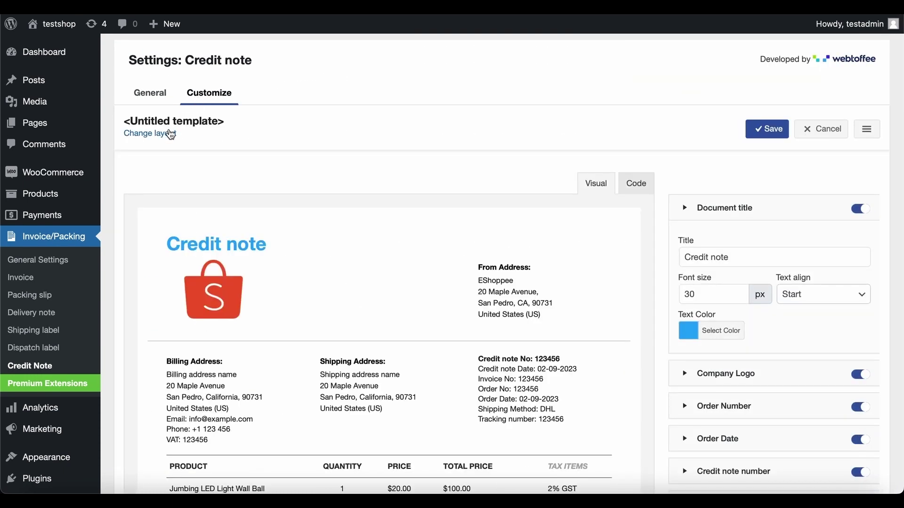
left_click(172, 133)
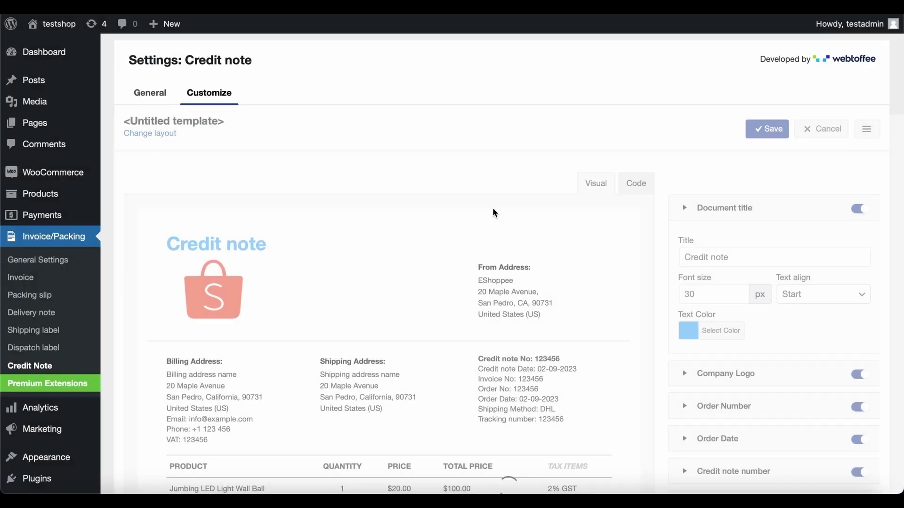
left_click(495, 212)
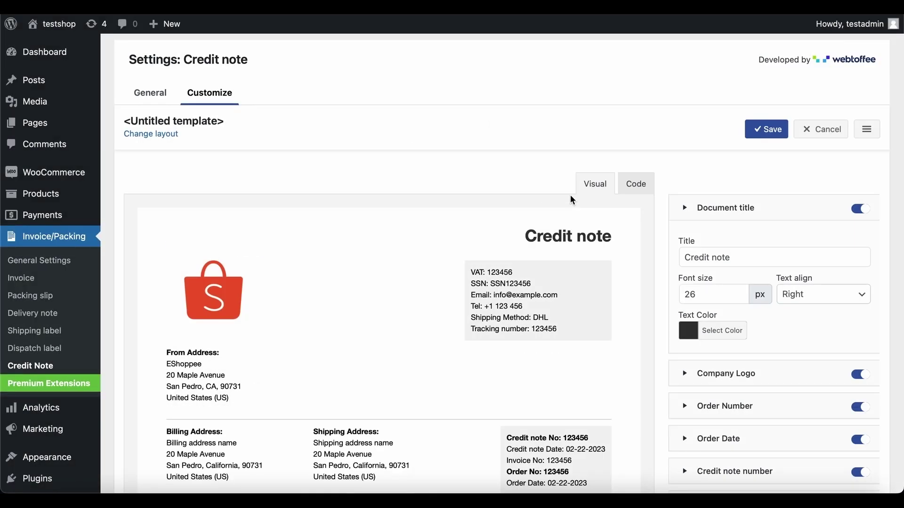
left_click(637, 186)
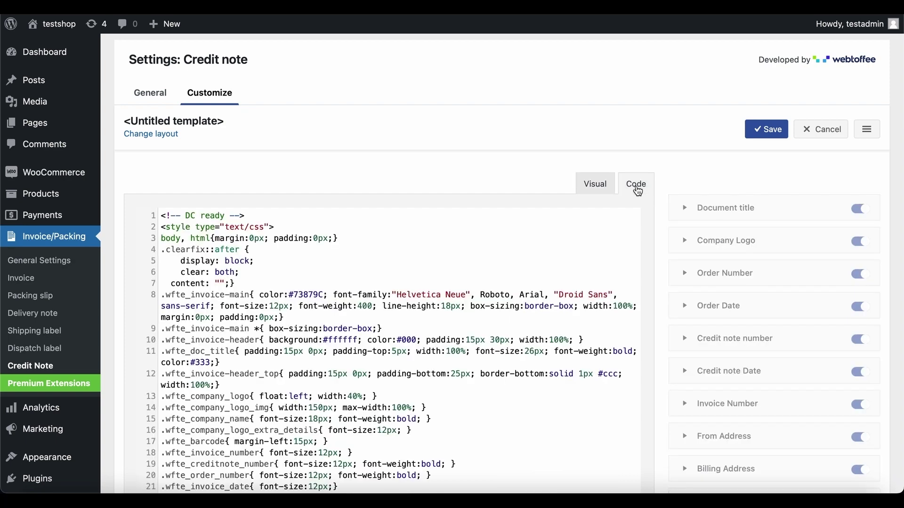
left_click(596, 186)
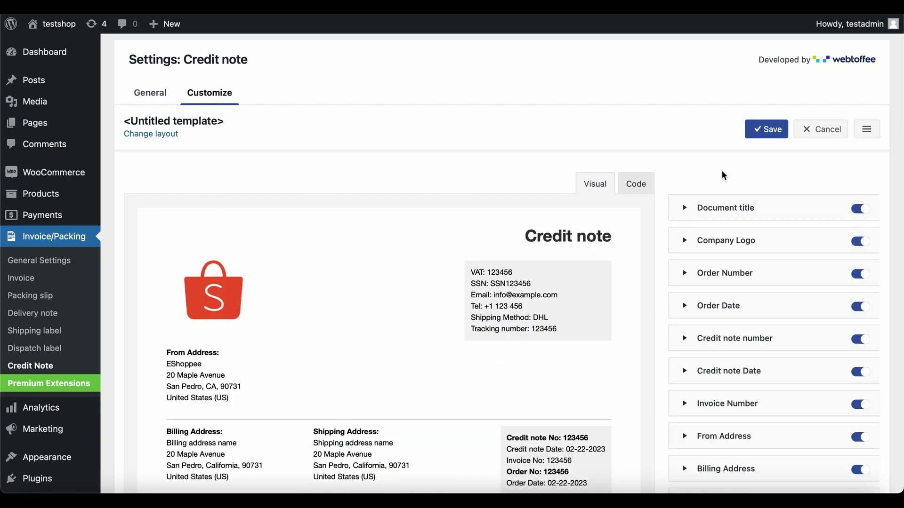
scroll(724, 171, "down", 7)
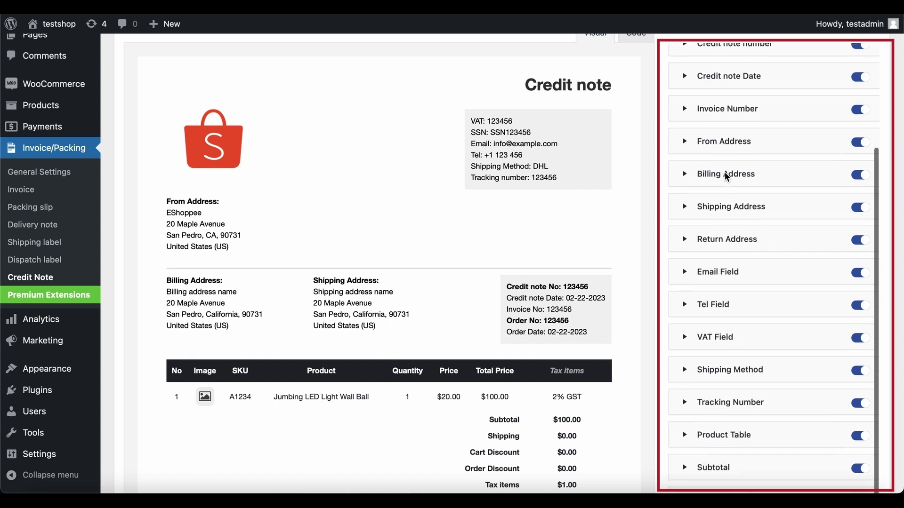
scroll(726, 177, "down", 3)
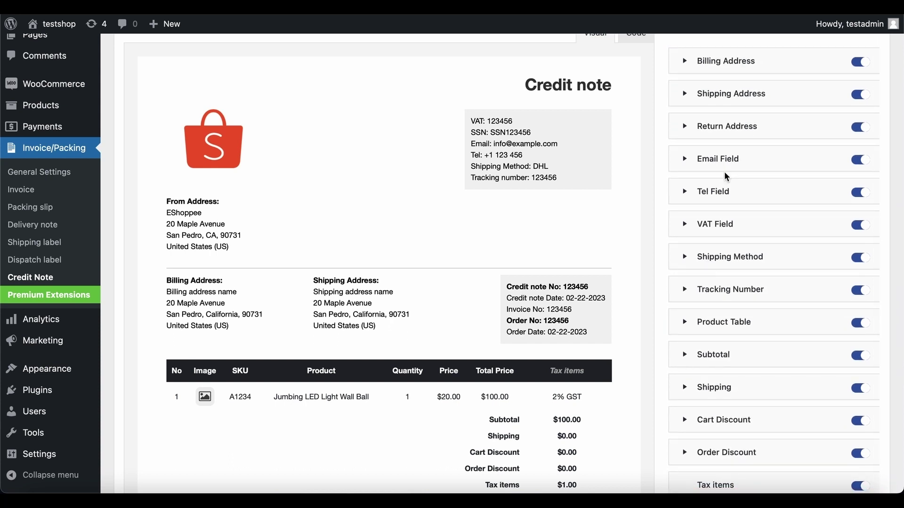
Step: Open the credit note number line settings and hide the footer text
left_click(580, 289)
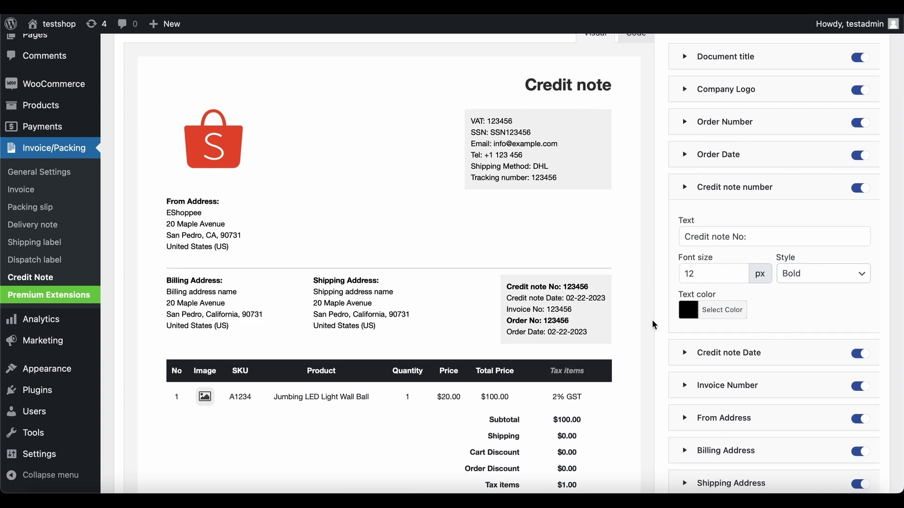
scroll(654, 324, "down", 5)
left_click(579, 412)
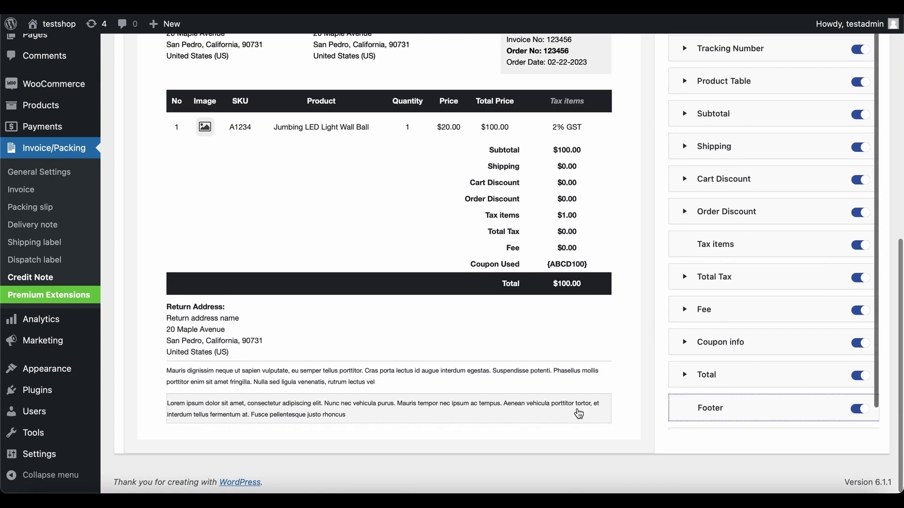
left_click(860, 408)
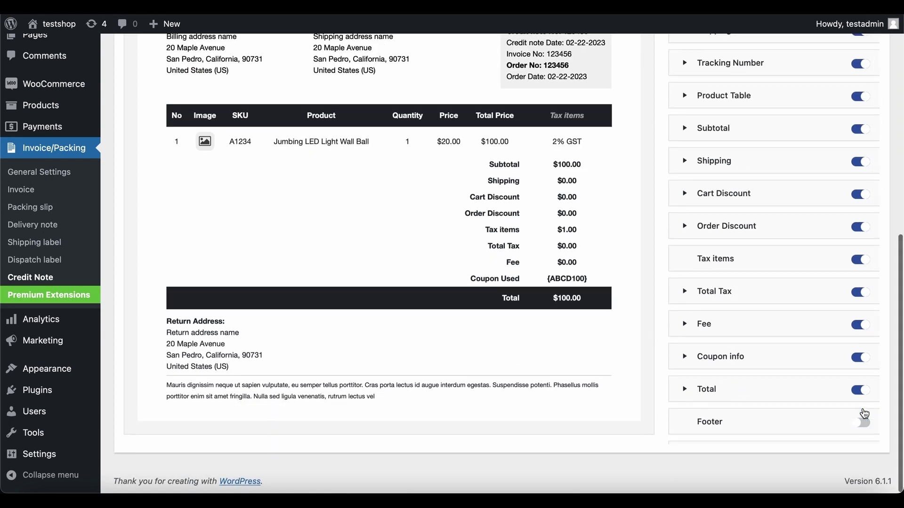
scroll(864, 413, "up", 10)
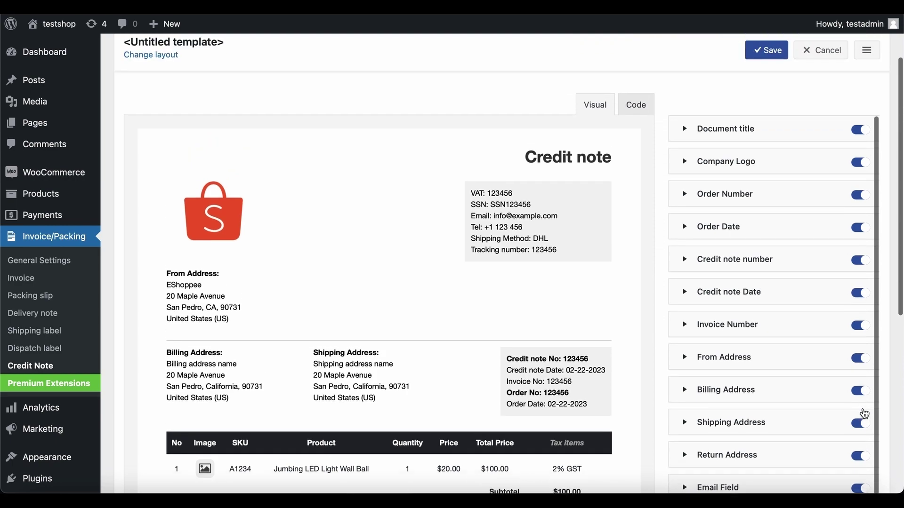
scroll(864, 414, "up", 2)
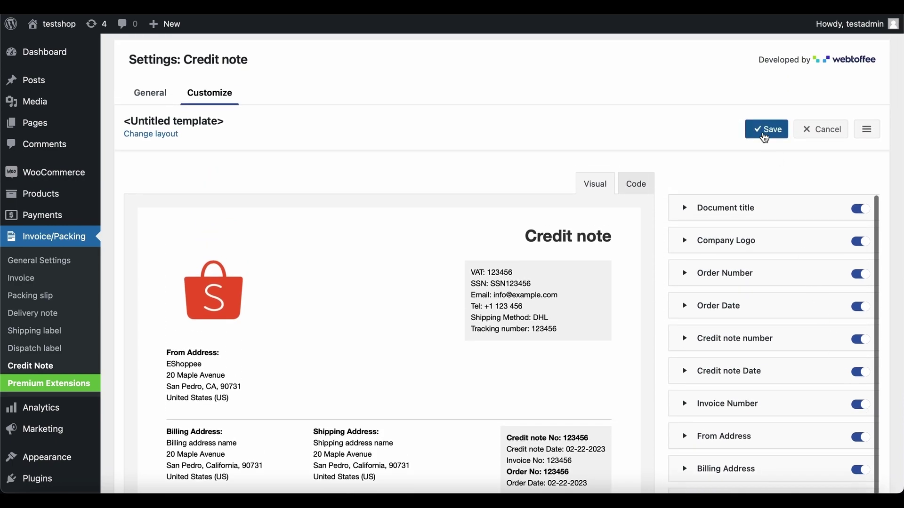
Step: Save the layout as 'Credit note template' and activate it
left_click(766, 130)
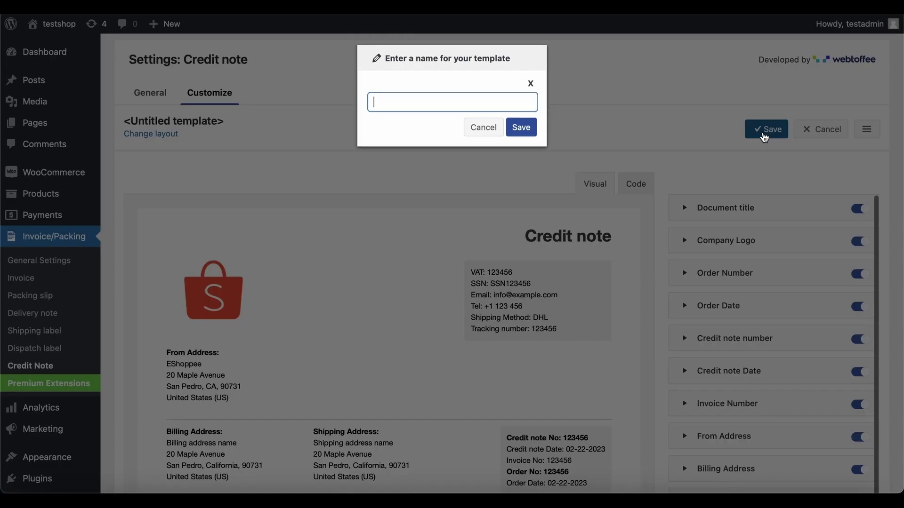
type("Credit note template")
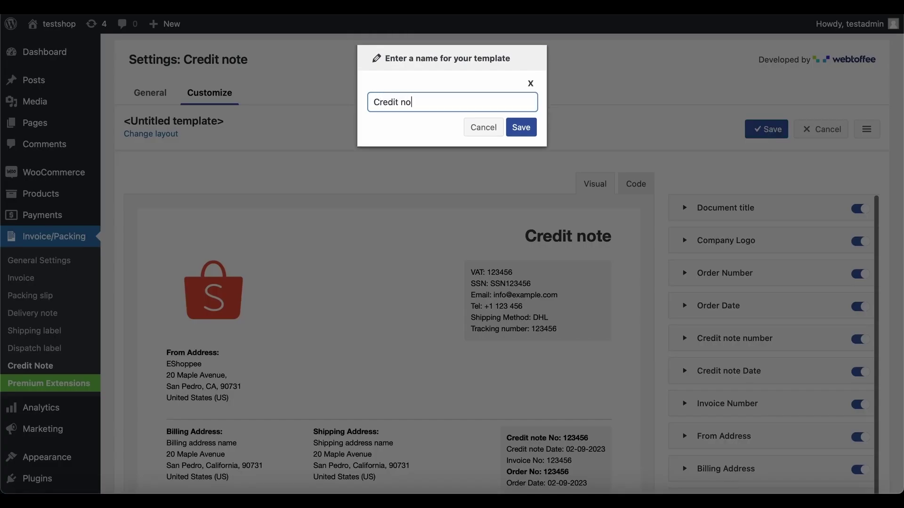
left_click(518, 128)
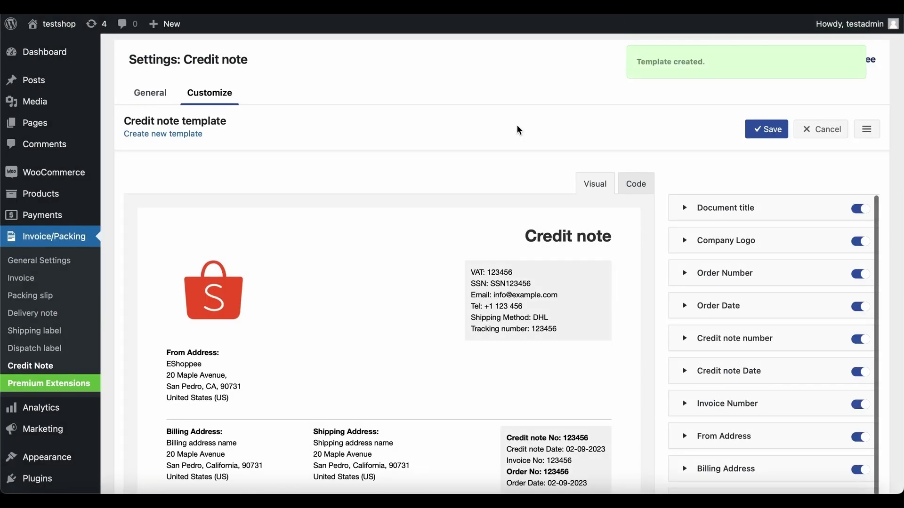
left_click(866, 129)
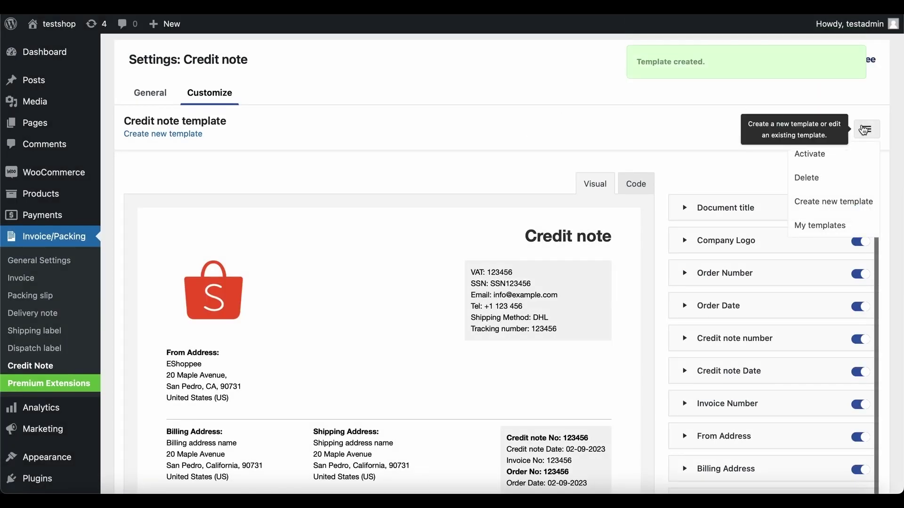
left_click(854, 158)
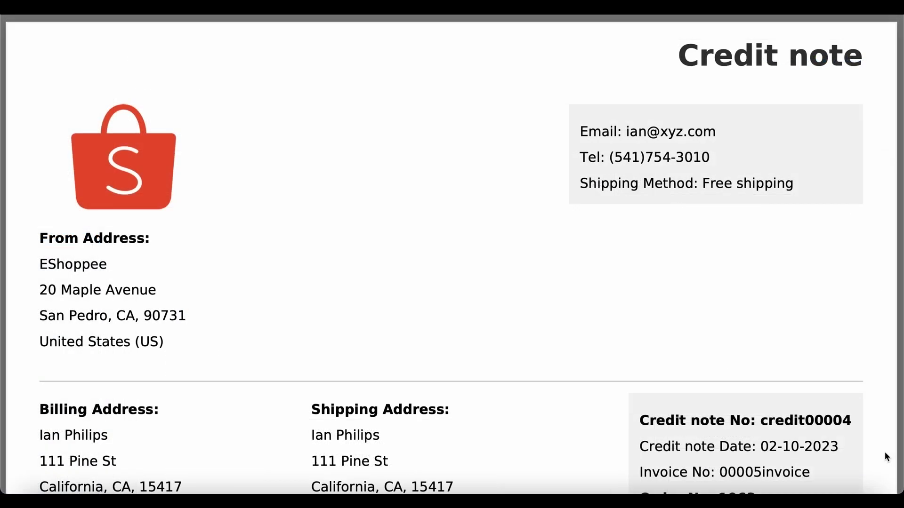
Step: Scroll through the credit note PDF to check number credit00004, the $140.00 total and Return Address
scroll(886, 455, "down", 3)
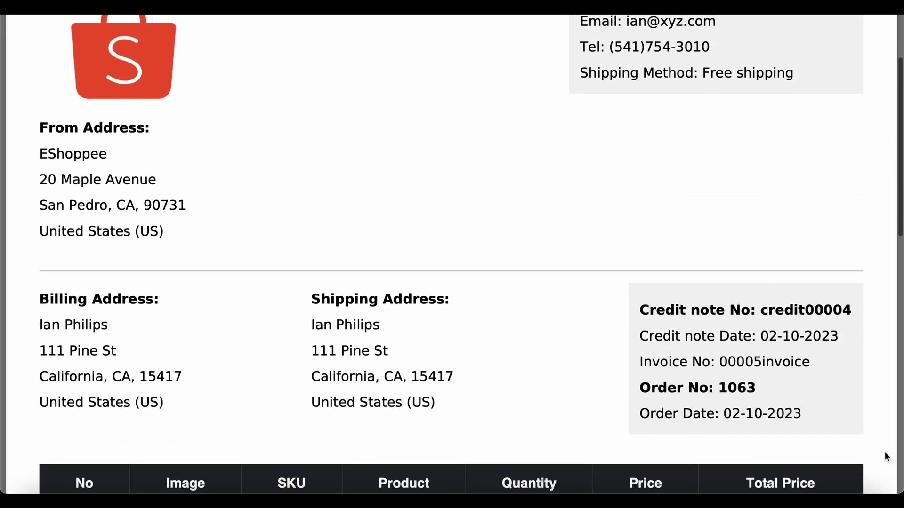
scroll(885, 454, "down", 3)
scroll(885, 454, "down", 3)
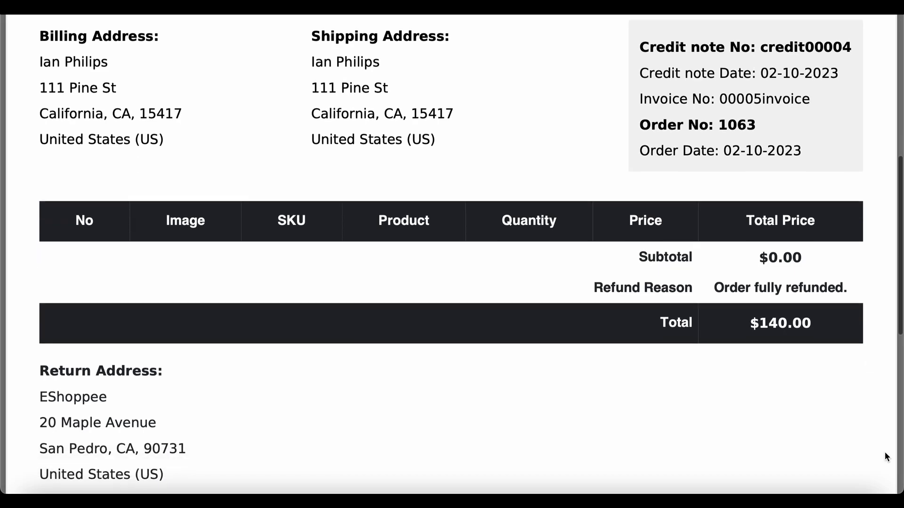
scroll(885, 452, "down", 2)
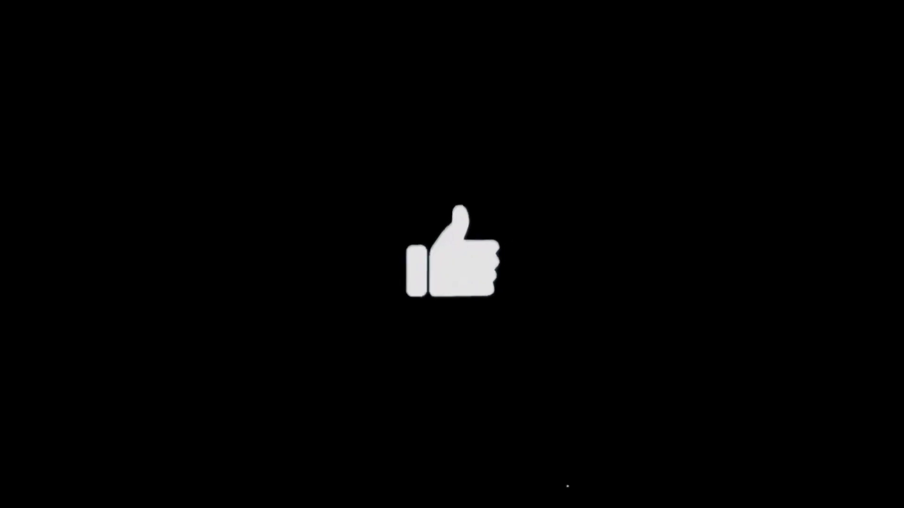